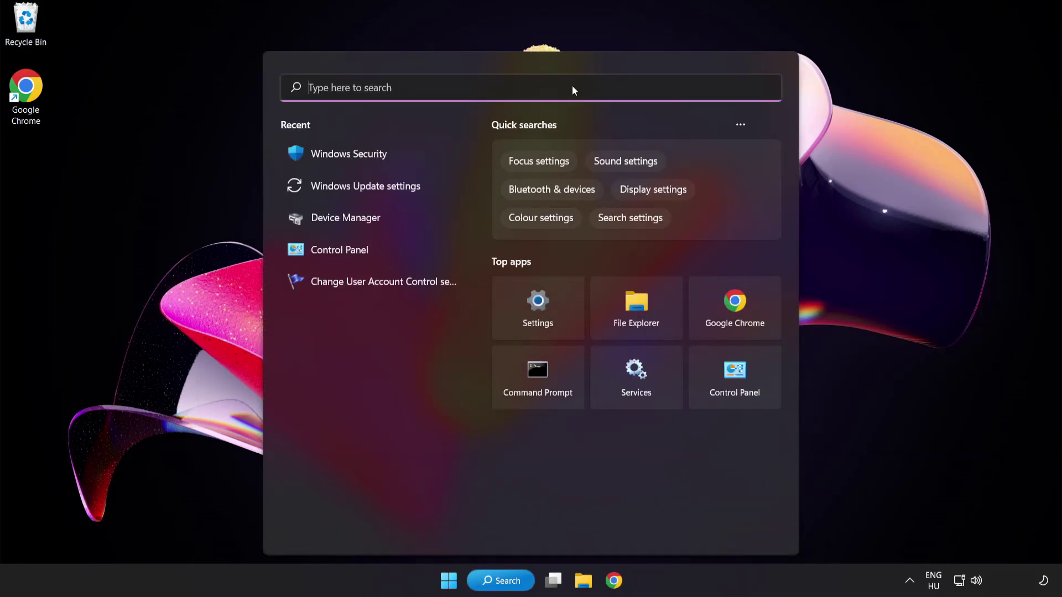
# - Search Windows for "device manager", open Device Manager and move its window towards the middle of the desktop
pyautogui.write('device manag')
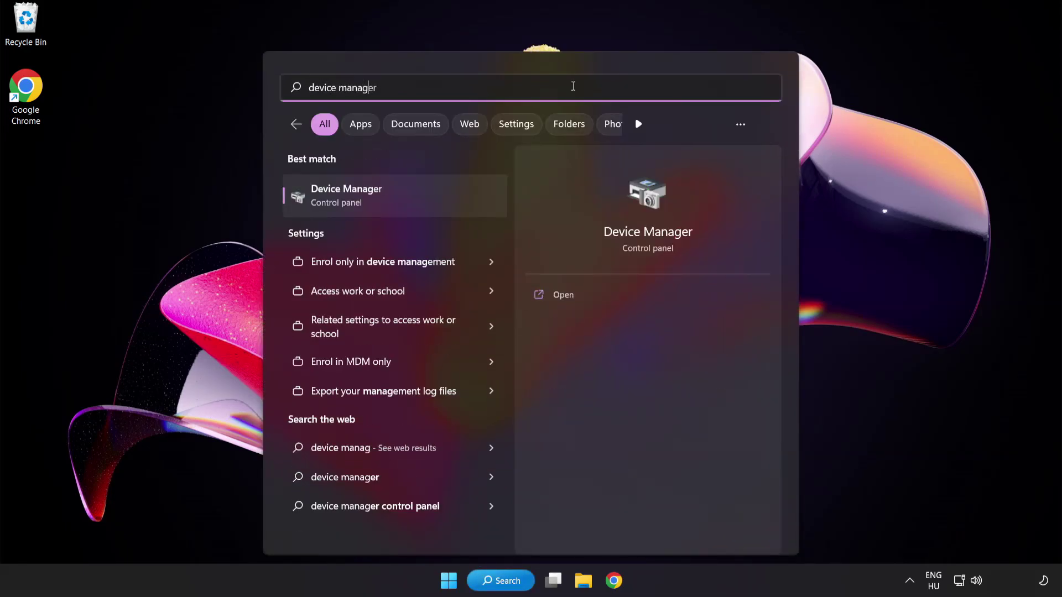
pyautogui.write('er')
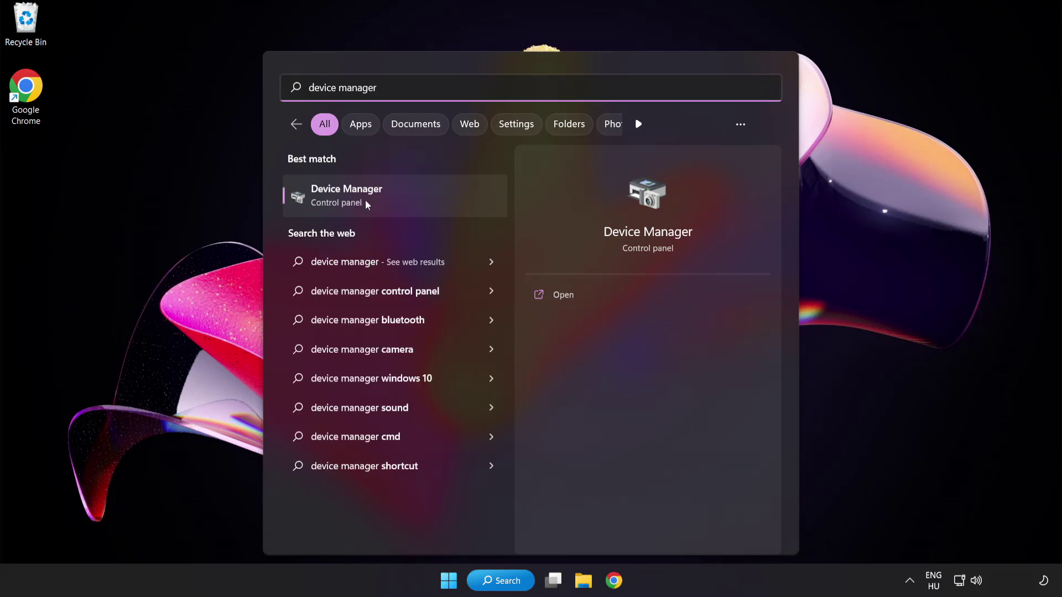
pyautogui.click(425, 200)
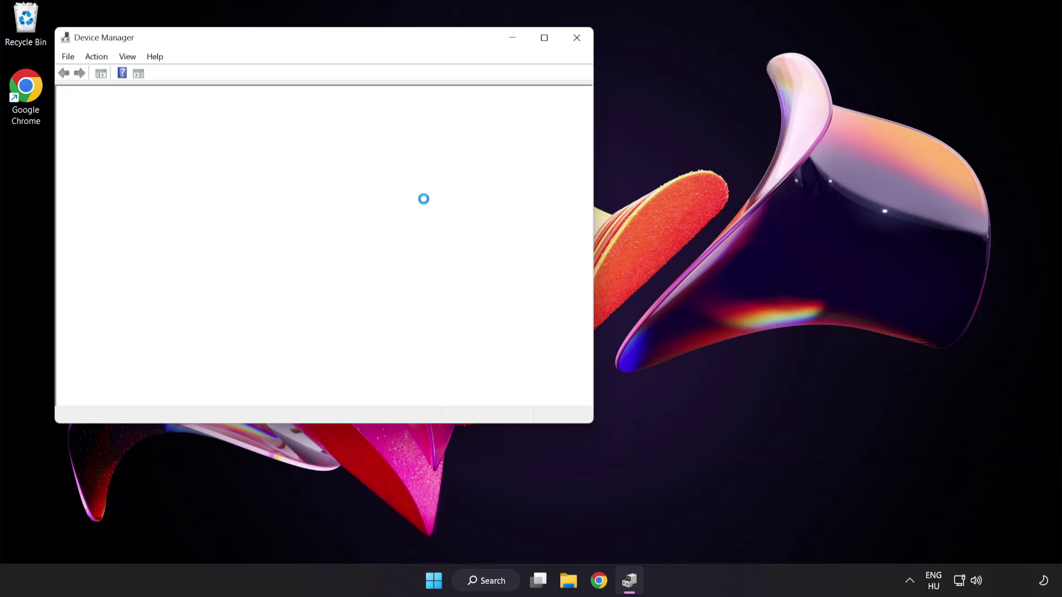
pyautogui.moveTo(344, 43); pyautogui.dragTo(521, 112)
# - Update the VMware SVGA 3D display adapter's driver with the automatic driver search, and close Device Manager when done
pyautogui.click(296, 228)
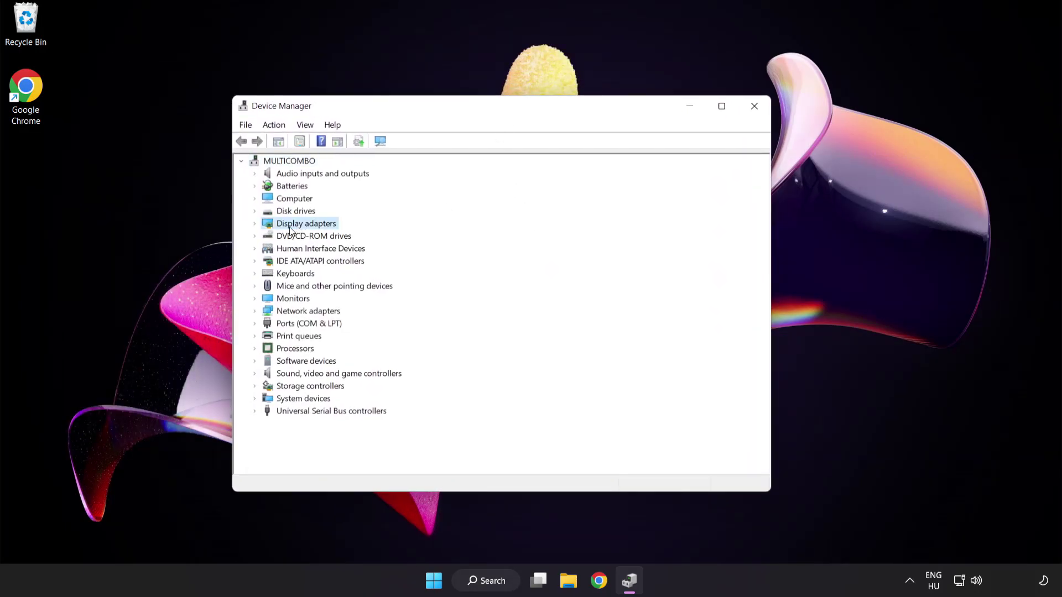
pyautogui.click(255, 225)
pyautogui.click(277, 232)
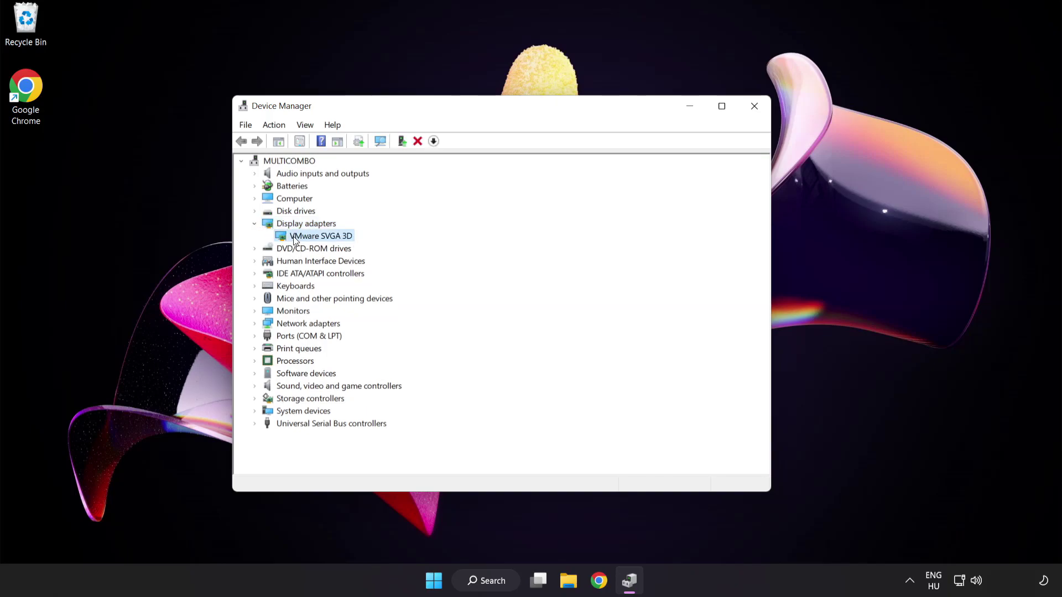
pyautogui.rightClick(312, 236)
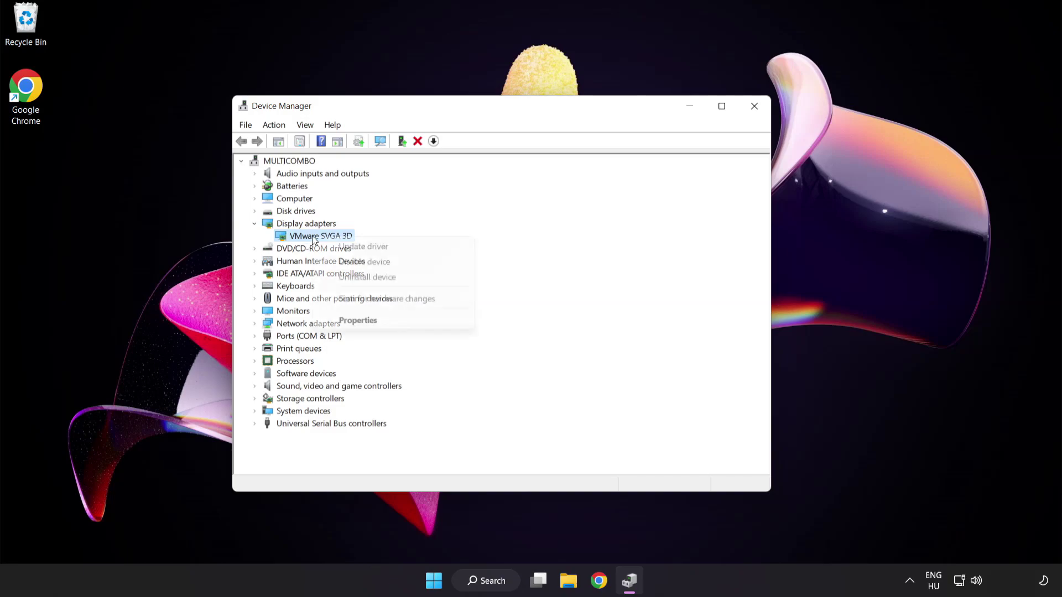
pyautogui.click(411, 246)
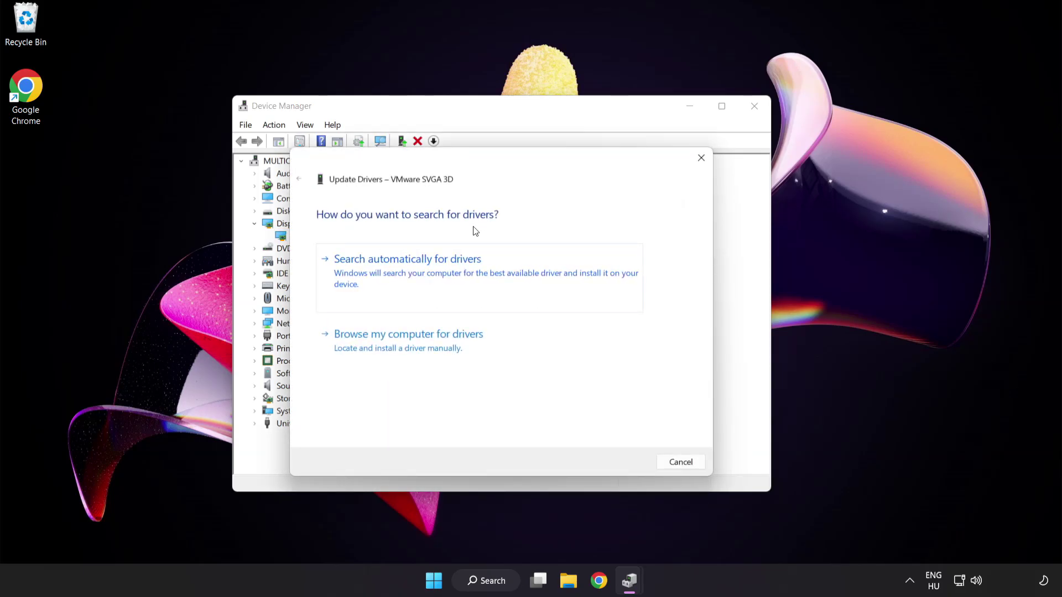
pyautogui.click(464, 275)
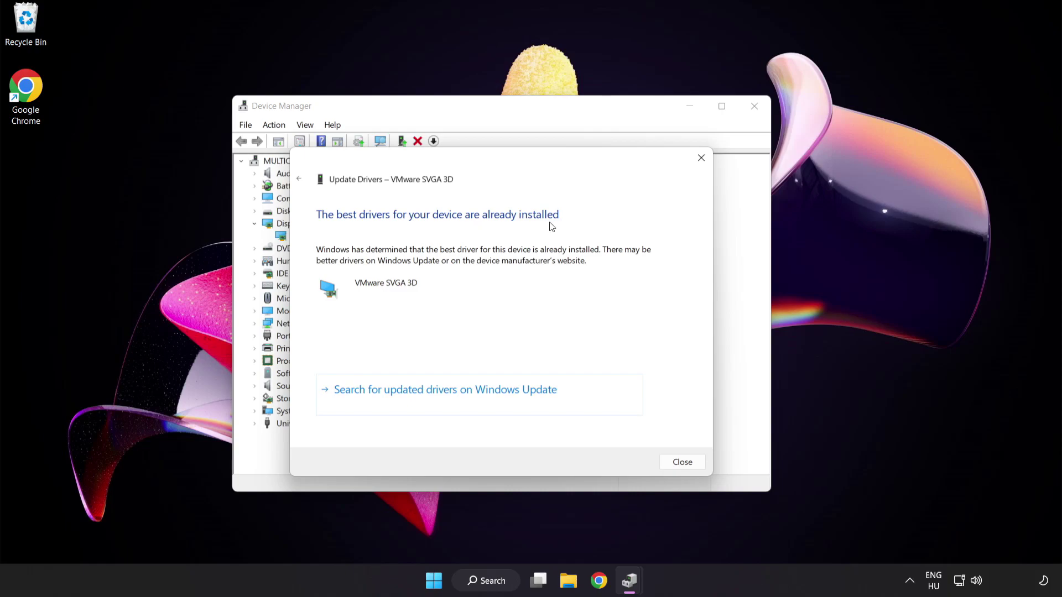
pyautogui.click(678, 463)
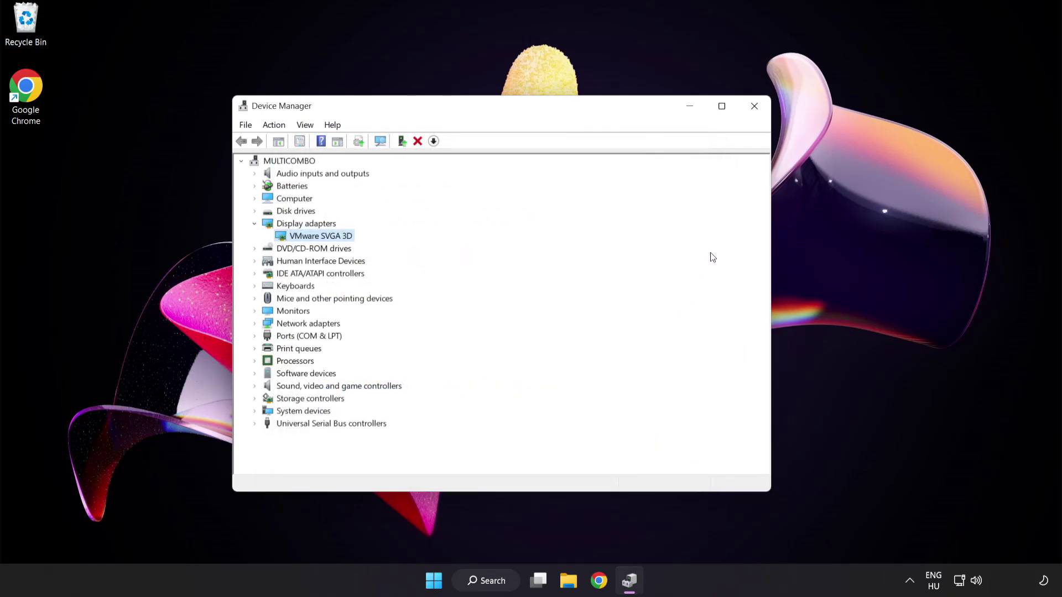
pyautogui.click(746, 114)
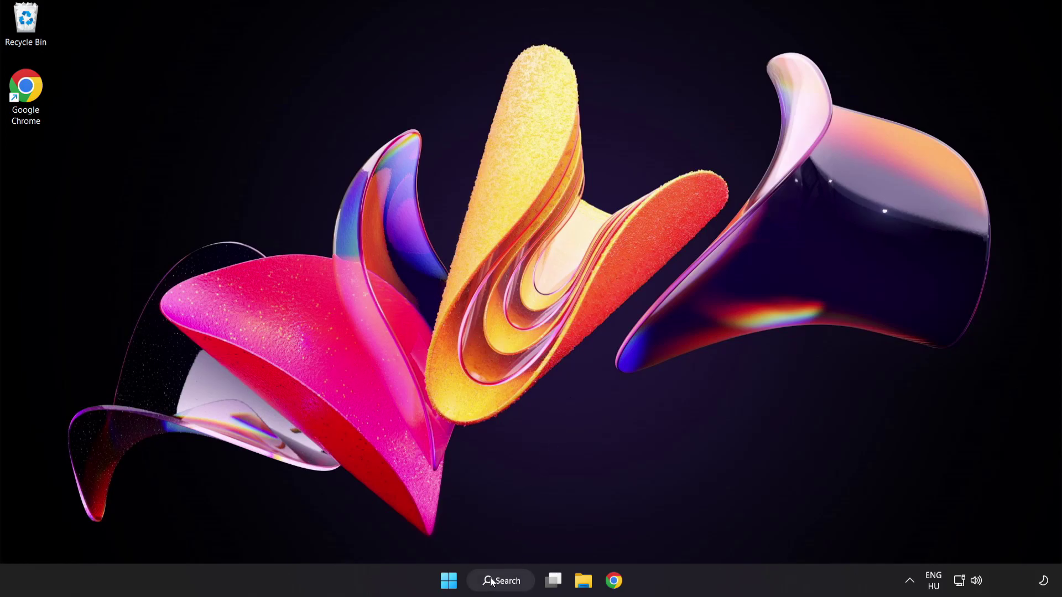
# - Open the Windows Update settings, check for updates, and close Settings
pyautogui.click(511, 585)
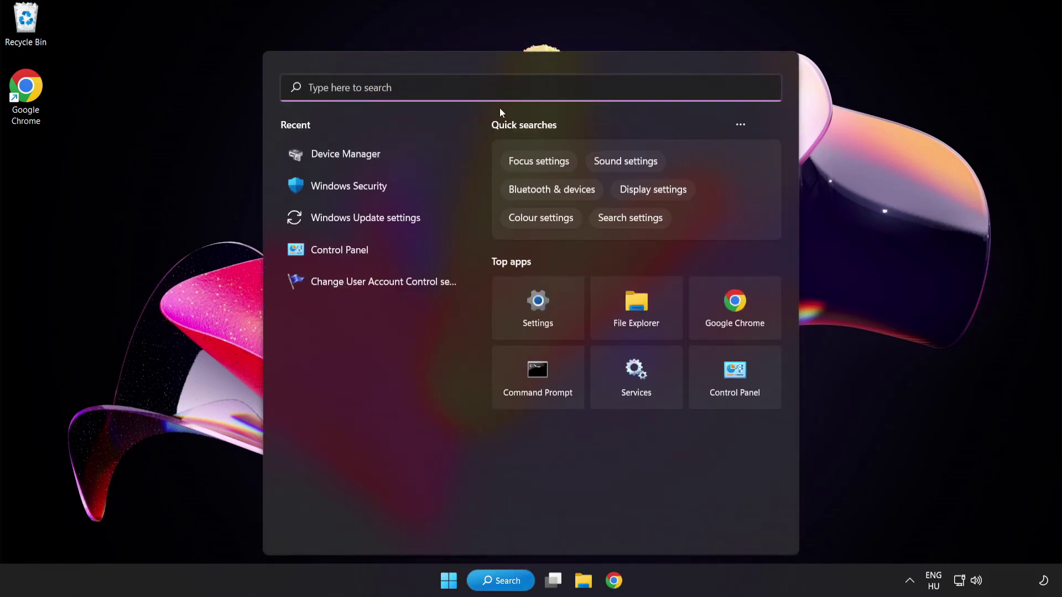
pyautogui.write('update')
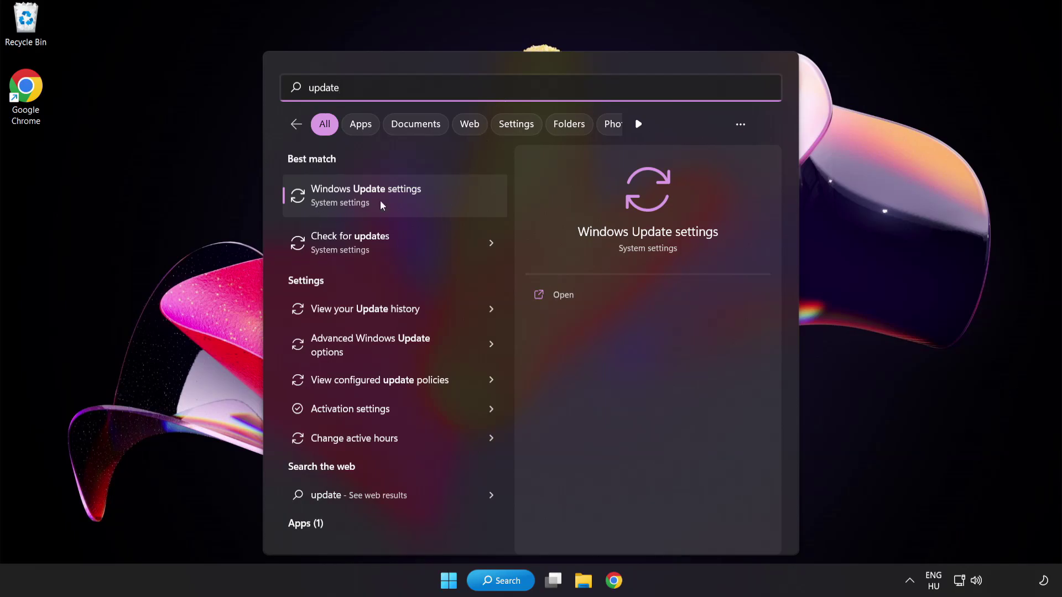
pyautogui.click(406, 202)
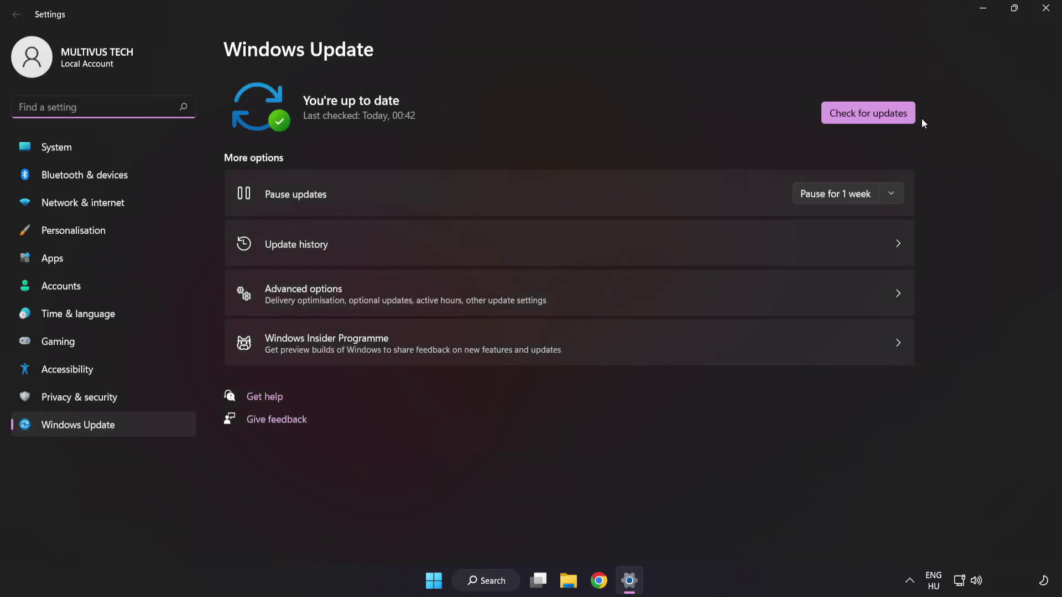
pyautogui.click(866, 121)
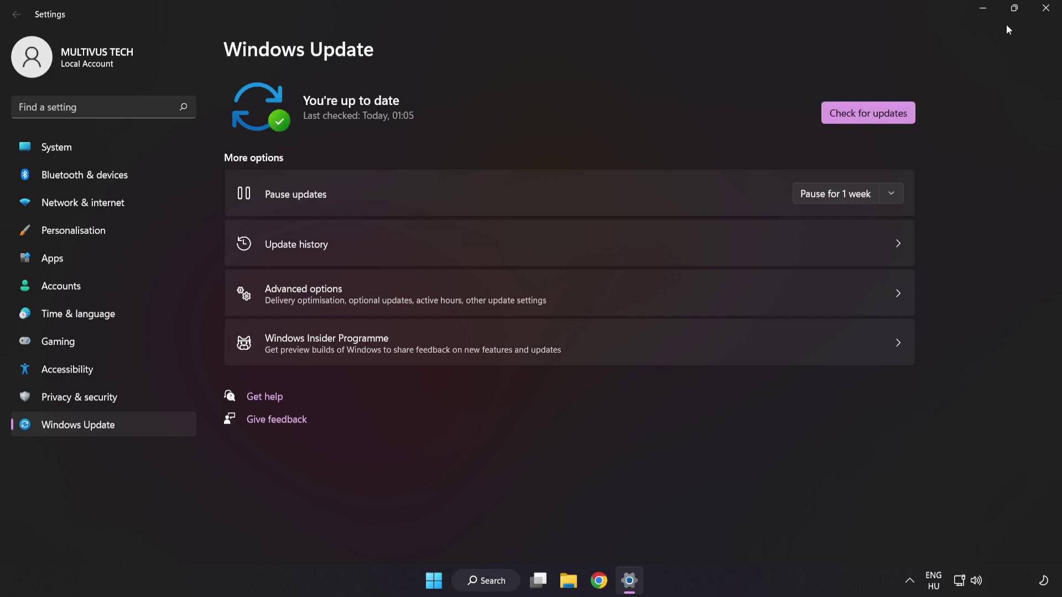
pyautogui.click(1044, 15)
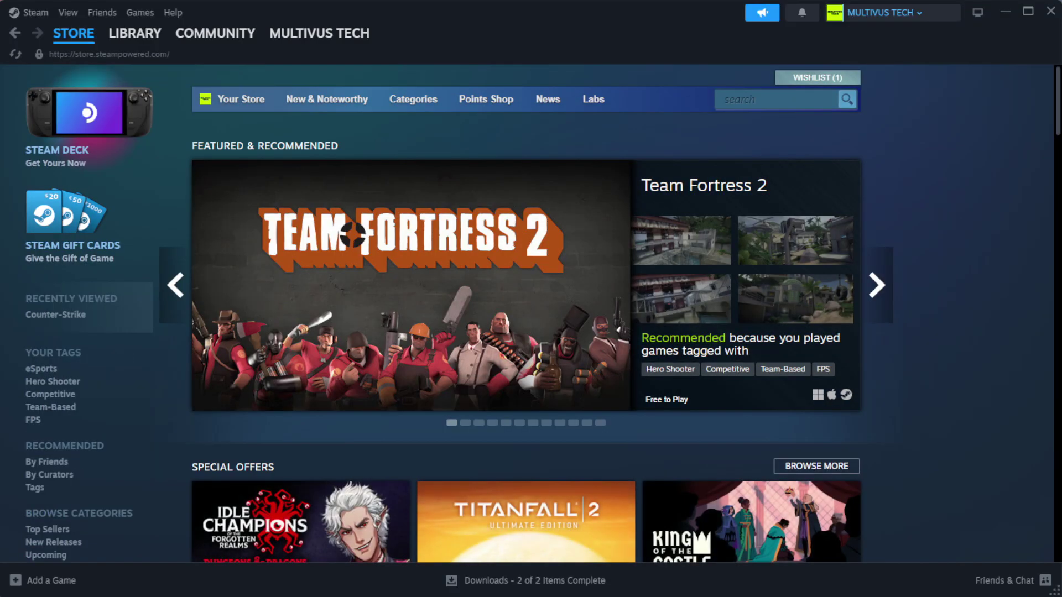
# - In the Steam library, verify the integrity of the installed files of the favorite game YOUR NOT WORKING GAME
pyautogui.moveTo(132, 42)
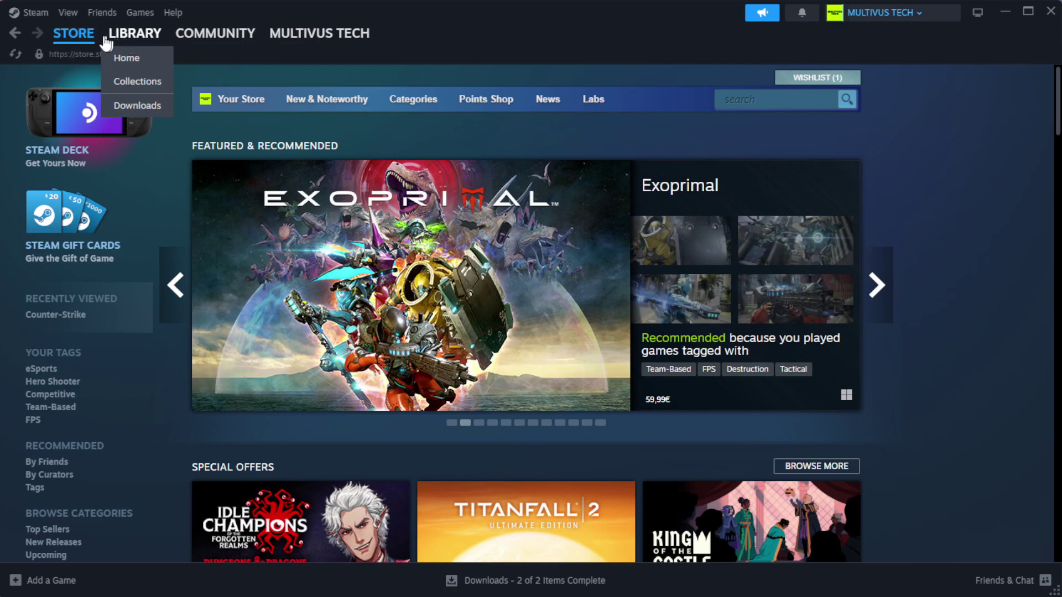
pyautogui.click(153, 57)
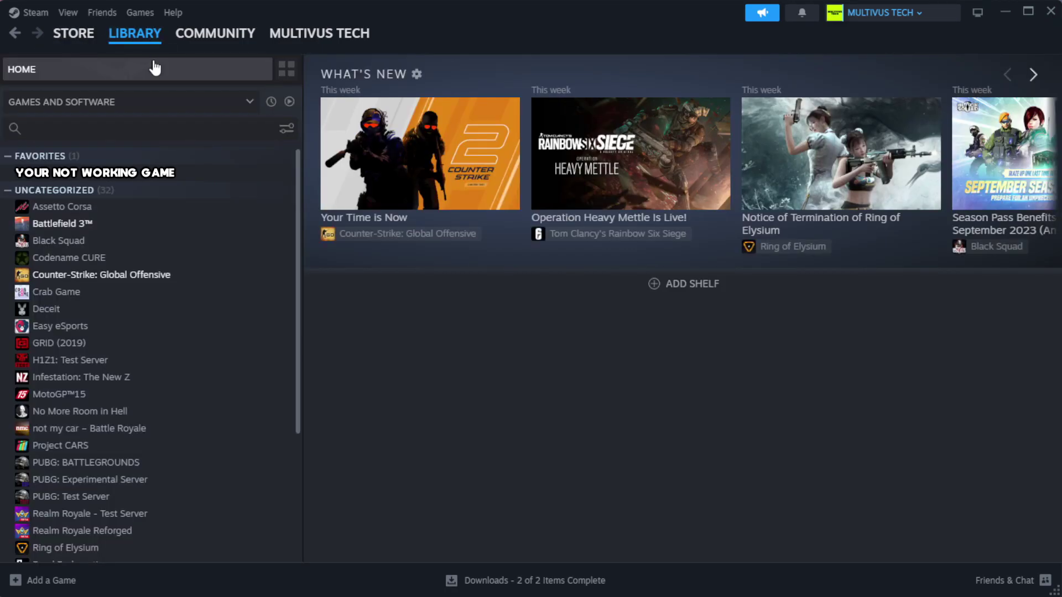
pyautogui.rightClick(262, 175)
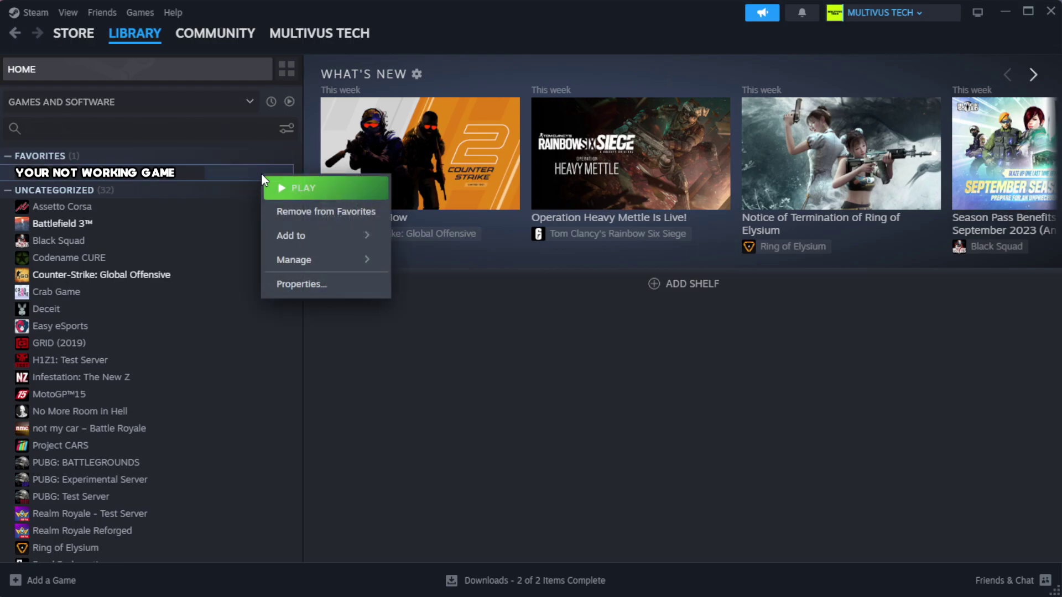
pyautogui.click(336, 293)
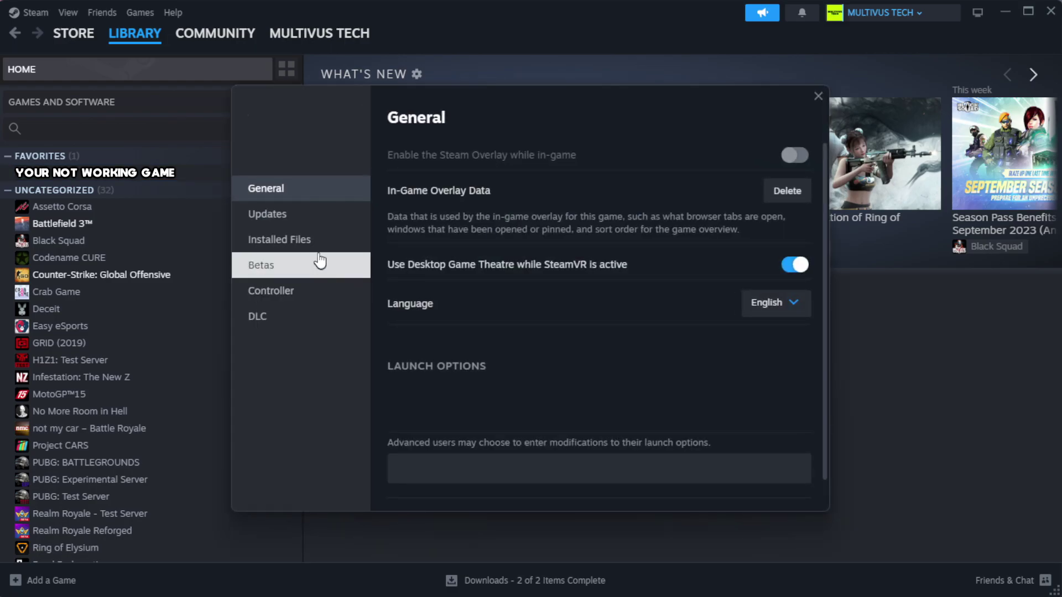
pyautogui.click(349, 253)
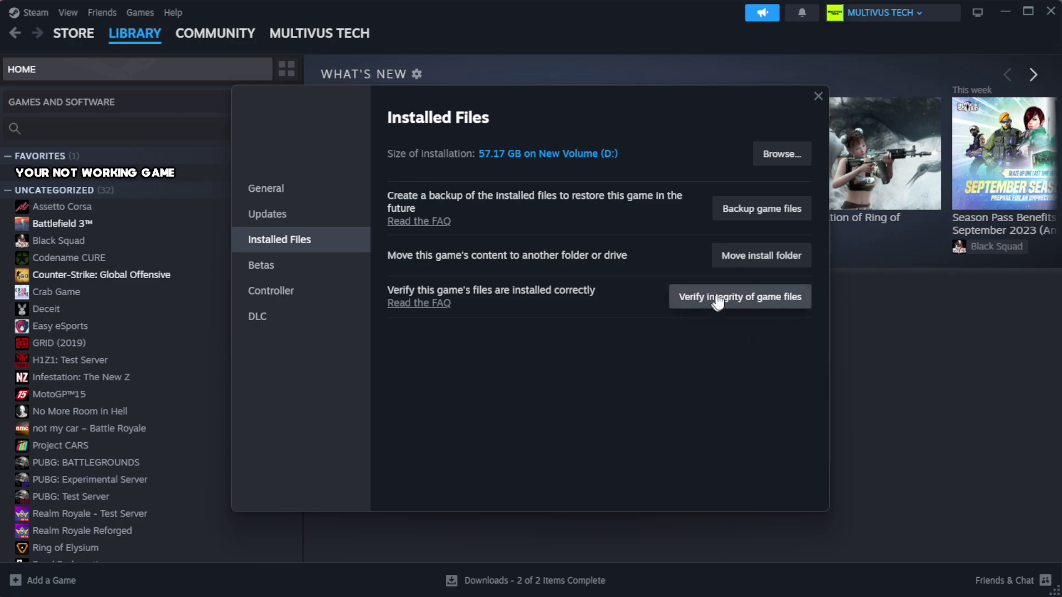
pyautogui.click(746, 301)
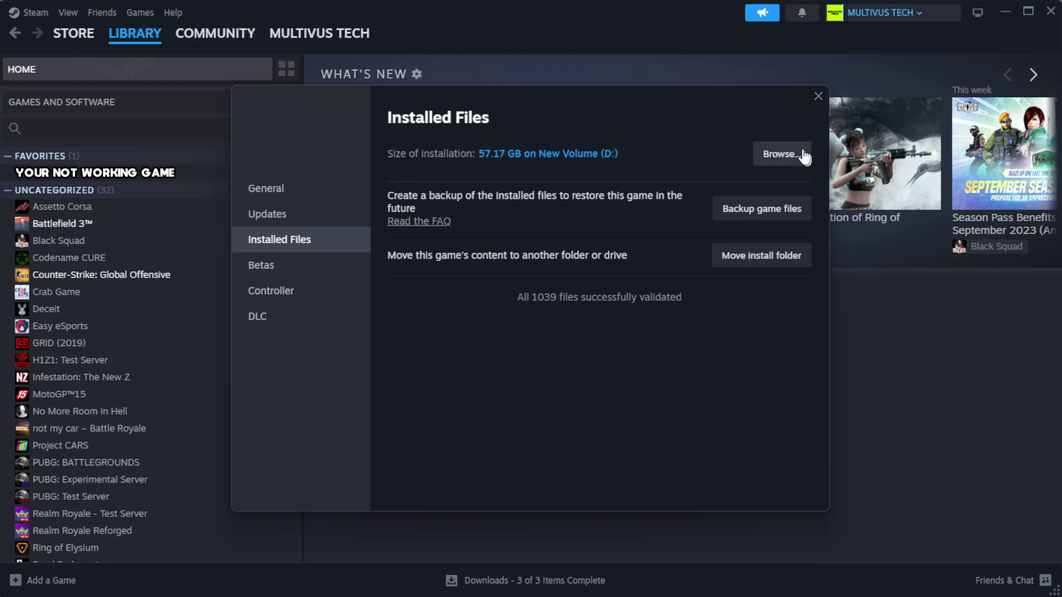
# - Browse to the game's installation folder and open the properties of the YOUR NOT WORKING GAME shortcut
pyautogui.click(781, 155)
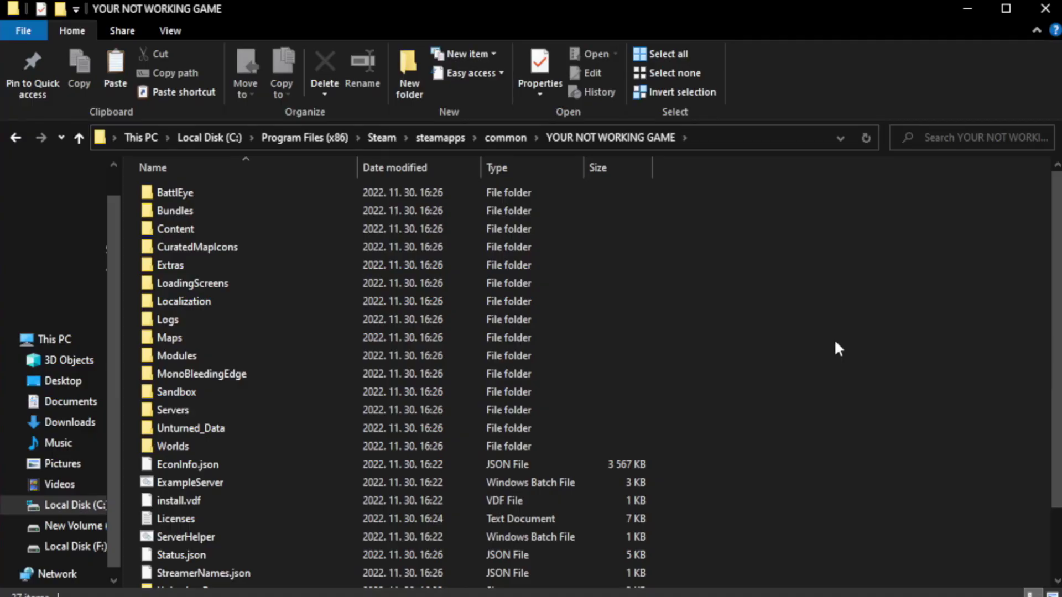
pyautogui.scroll(-2, 1059, 396)
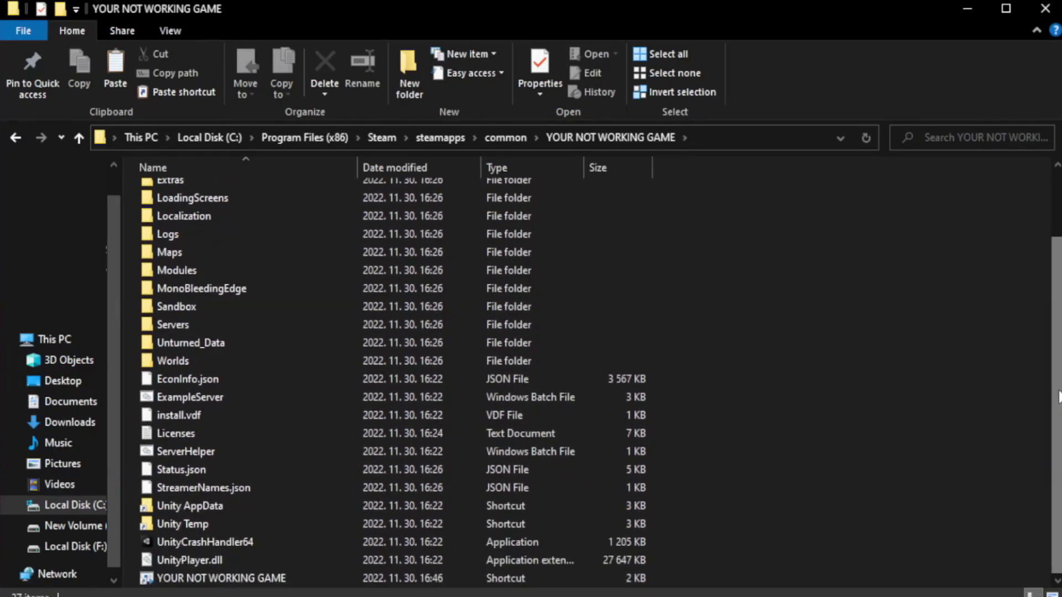
pyautogui.click(382, 579)
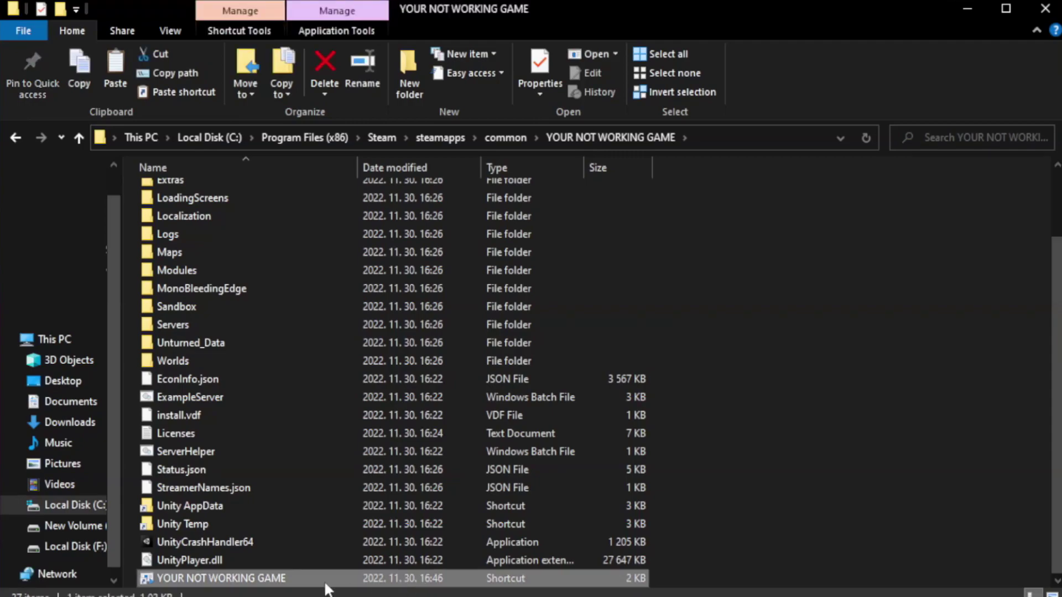
pyautogui.rightClick(355, 579)
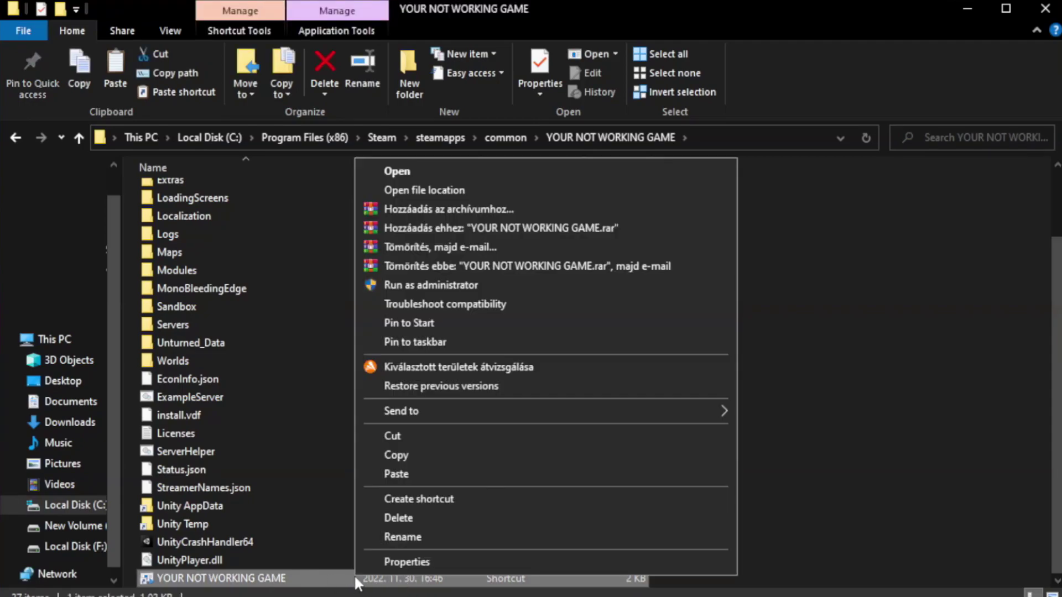
pyautogui.click(541, 561)
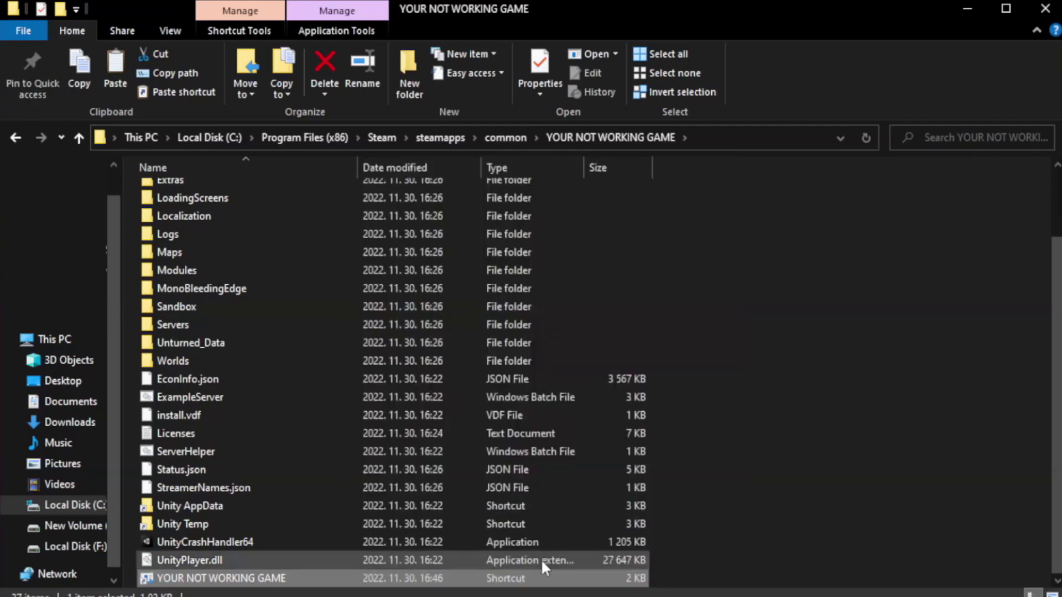
pyautogui.moveTo(531, 300); pyautogui.dragTo(534, 109)
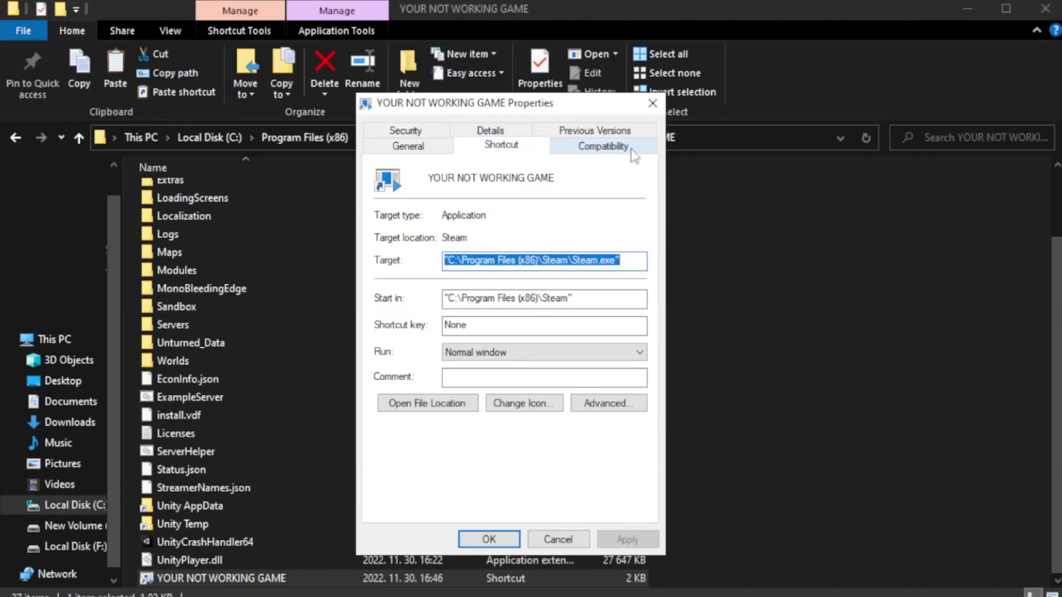
# - Apply Windows 8 compatibility mode, disabled fullscreen optimizations and running as administrator to the game shortcut, and close the folder
pyautogui.click(597, 148)
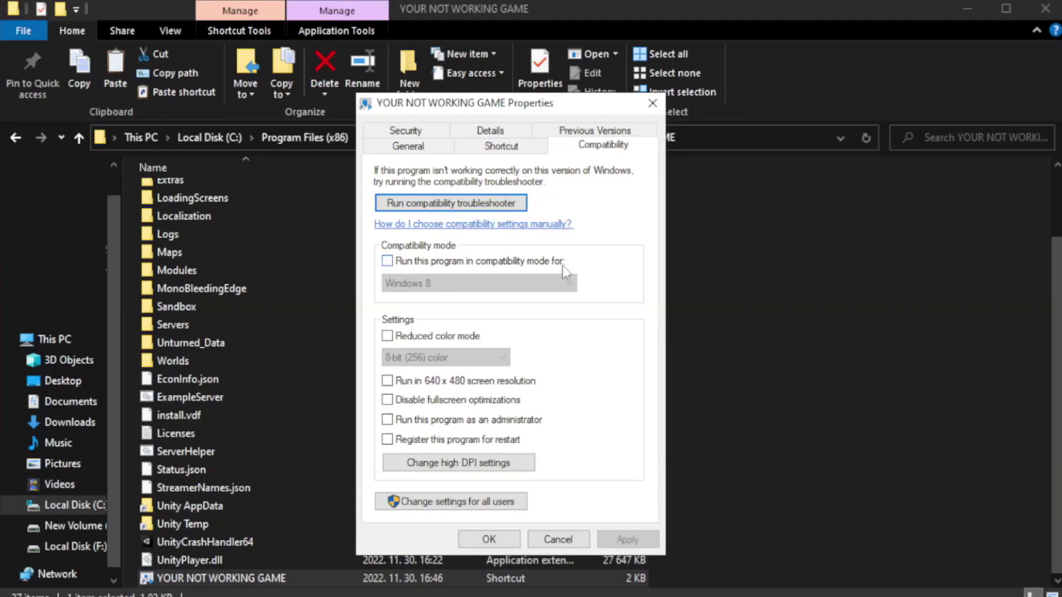
pyautogui.click(420, 260)
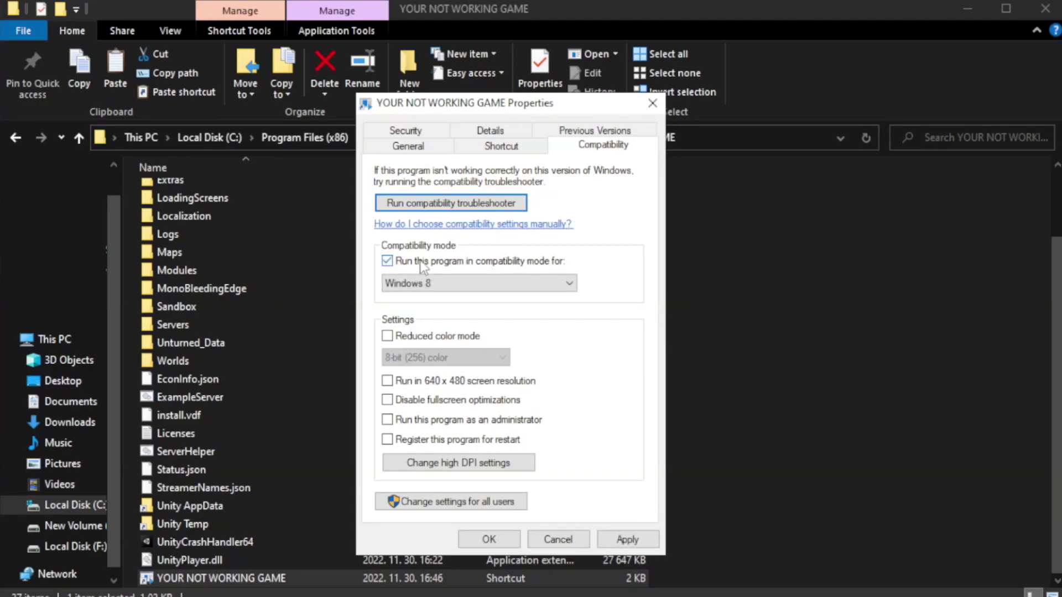
pyautogui.click(471, 285)
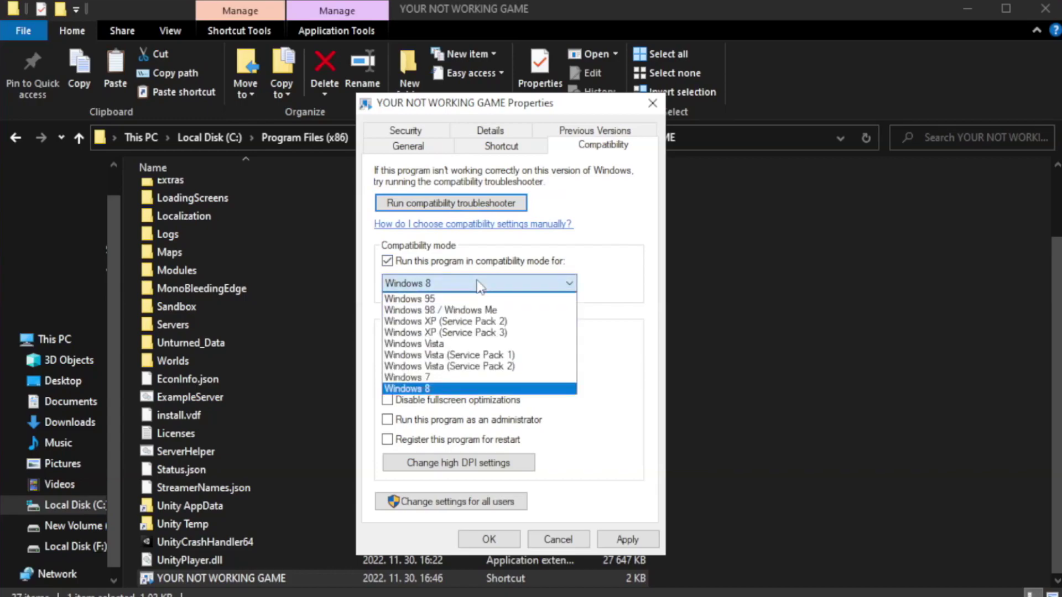
pyautogui.click(449, 389)
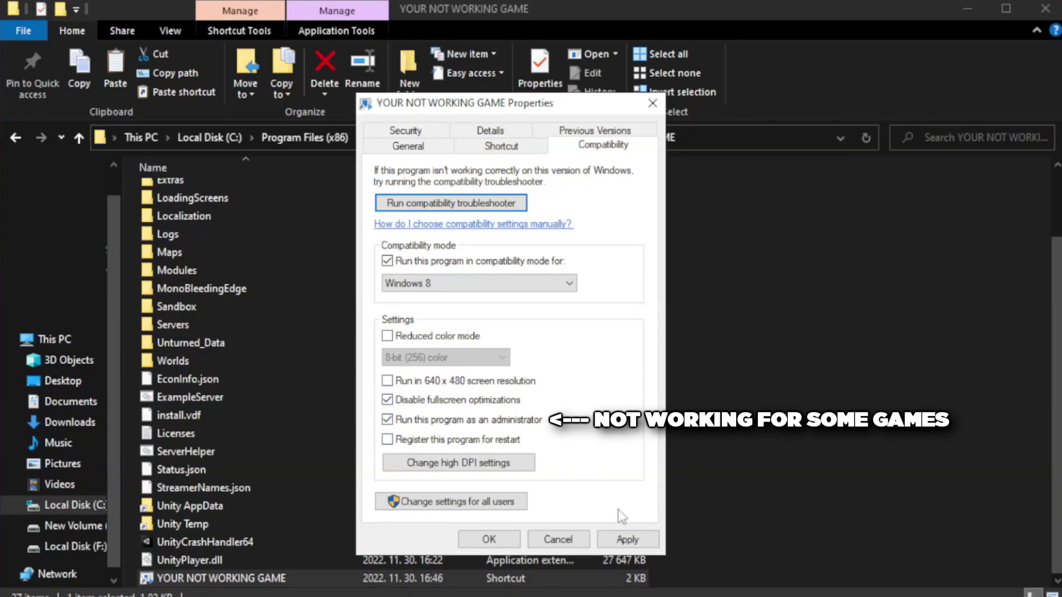
pyautogui.click(626, 540)
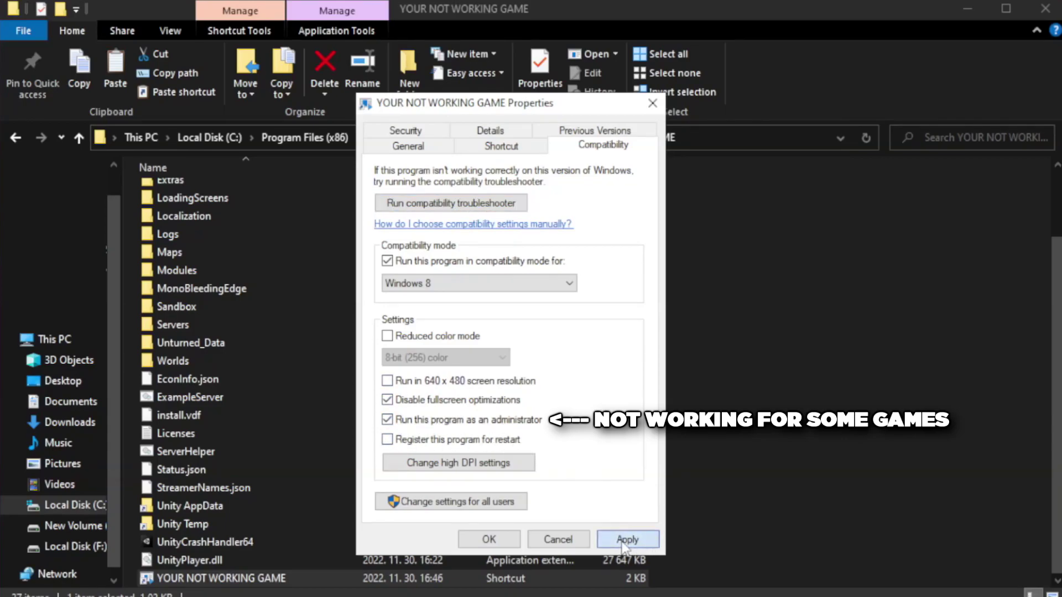
pyautogui.click(488, 541)
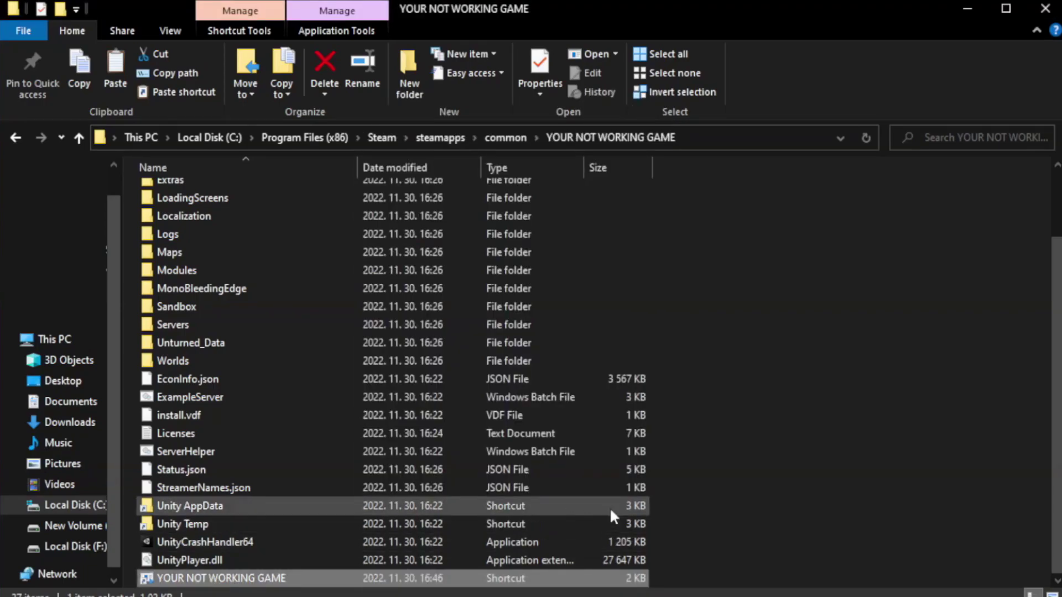
pyautogui.click(1044, 10)
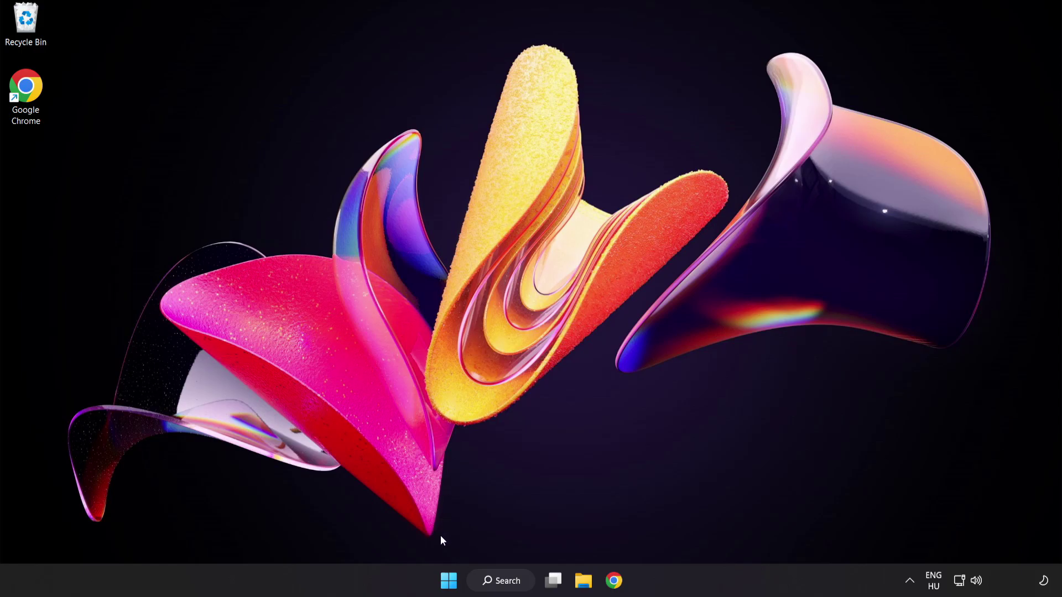
# - Open Task Manager and show the list of startup apps
pyautogui.rightClick(452, 583)
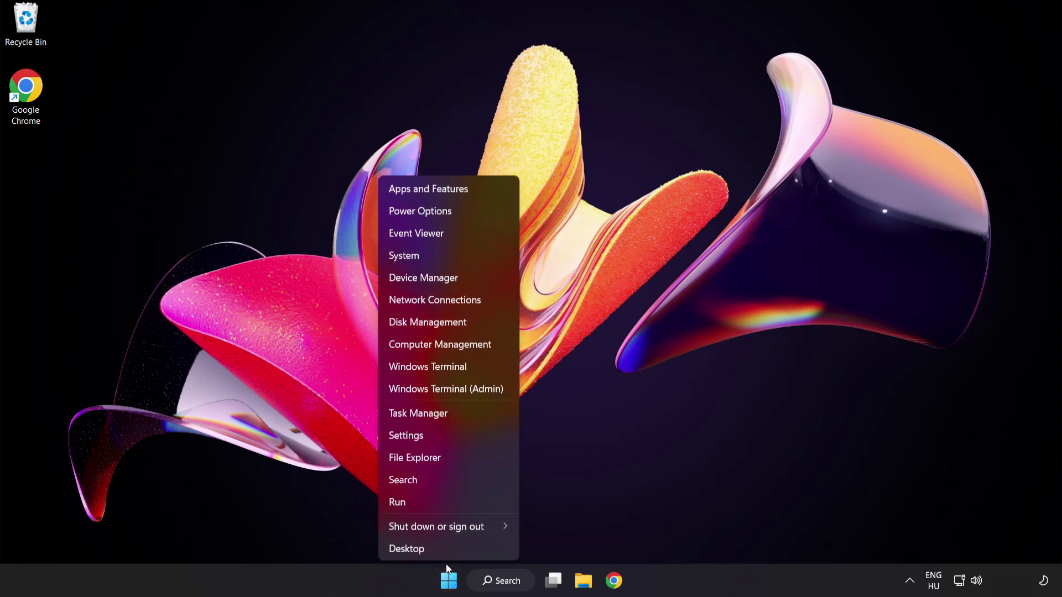
pyautogui.click(459, 417)
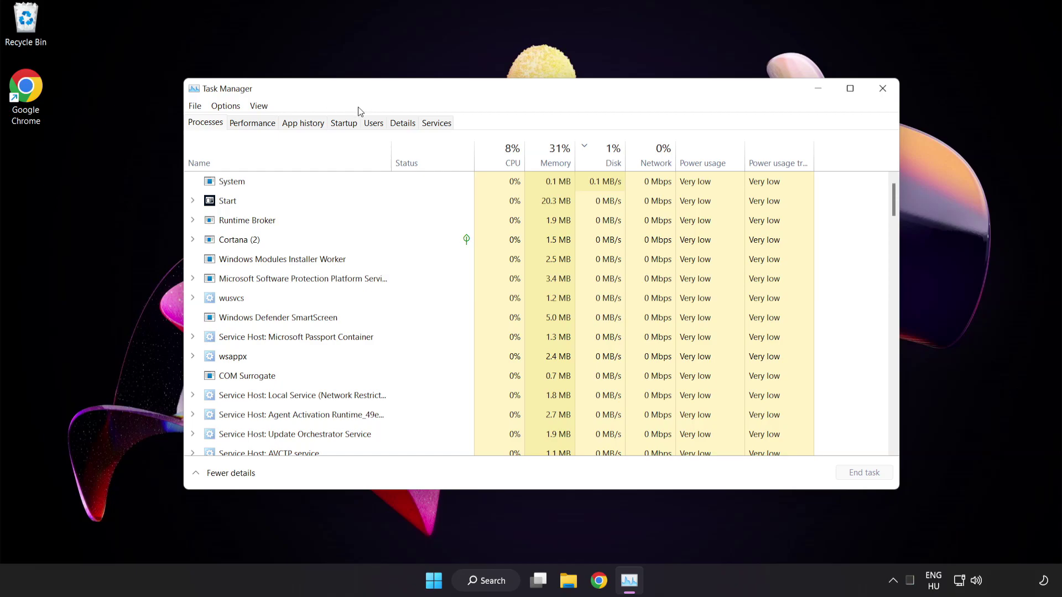
pyautogui.click(351, 125)
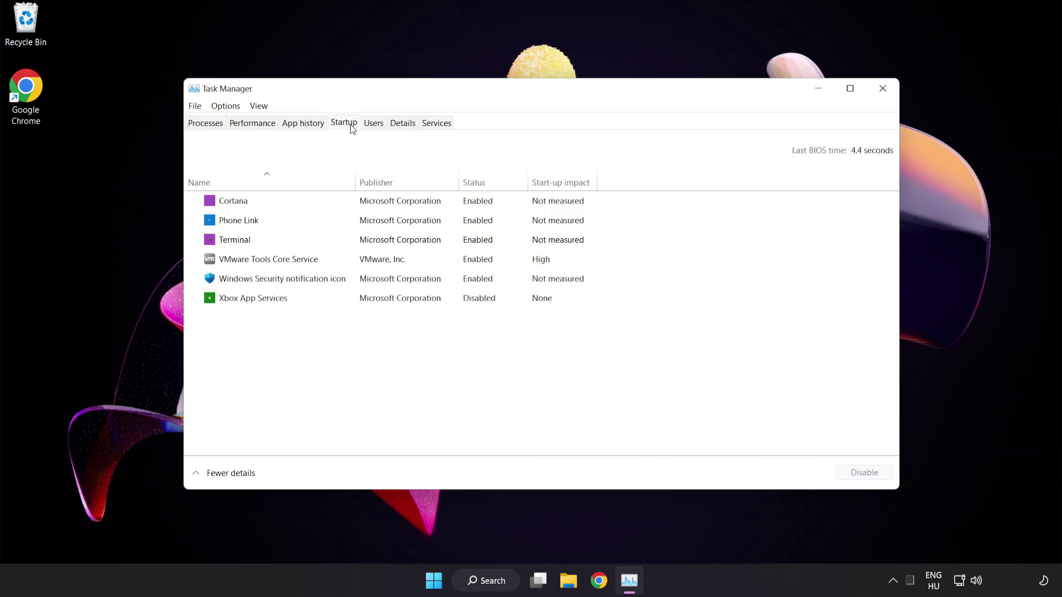
# - Disable the startup apps Cortana, Phone Link, Terminal and Windows Security notification icon, and close Task Manager
pyautogui.click(352, 206)
pyautogui.click(865, 475)
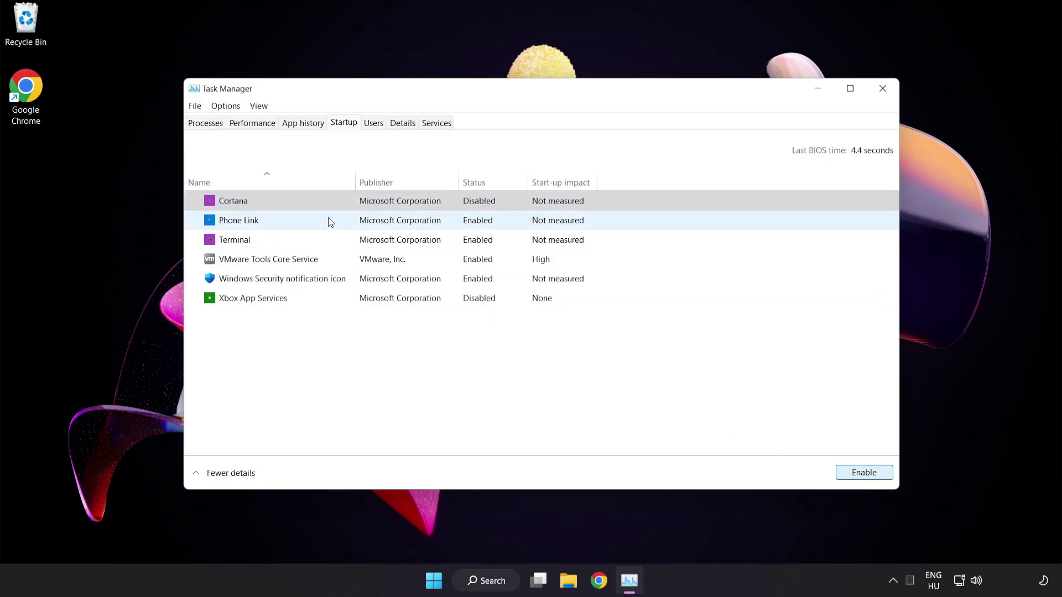
pyautogui.click(327, 221)
pyautogui.click(861, 474)
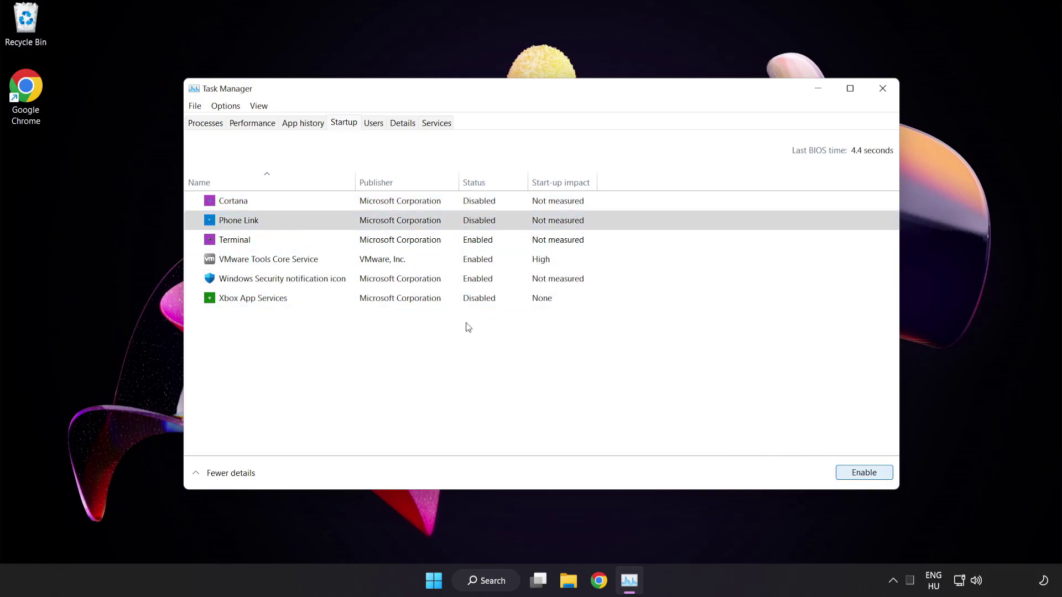
pyautogui.click(336, 240)
pyautogui.click(863, 474)
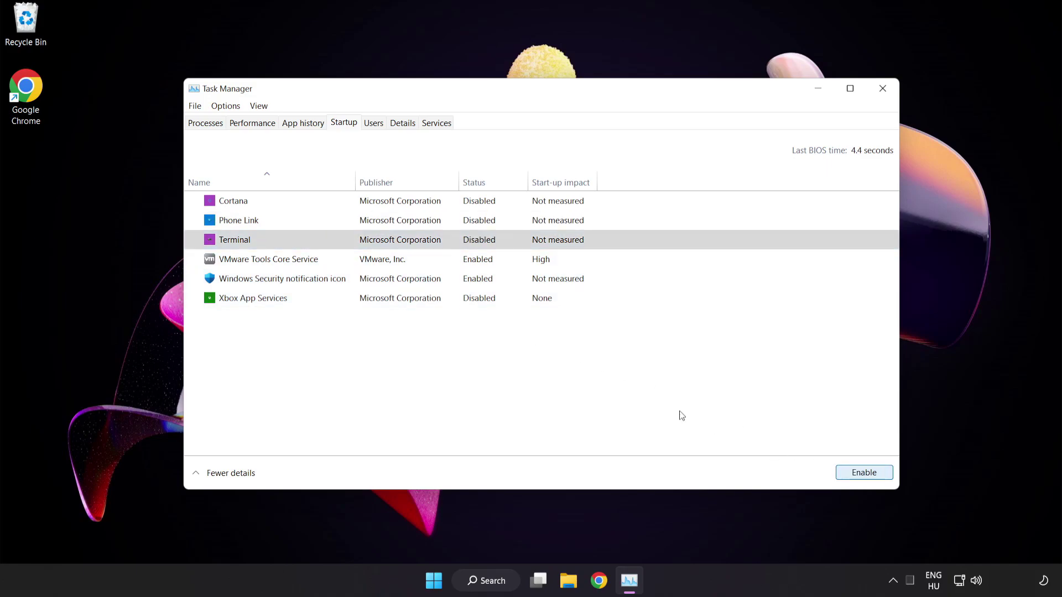
pyautogui.click(360, 282)
pyautogui.click(856, 475)
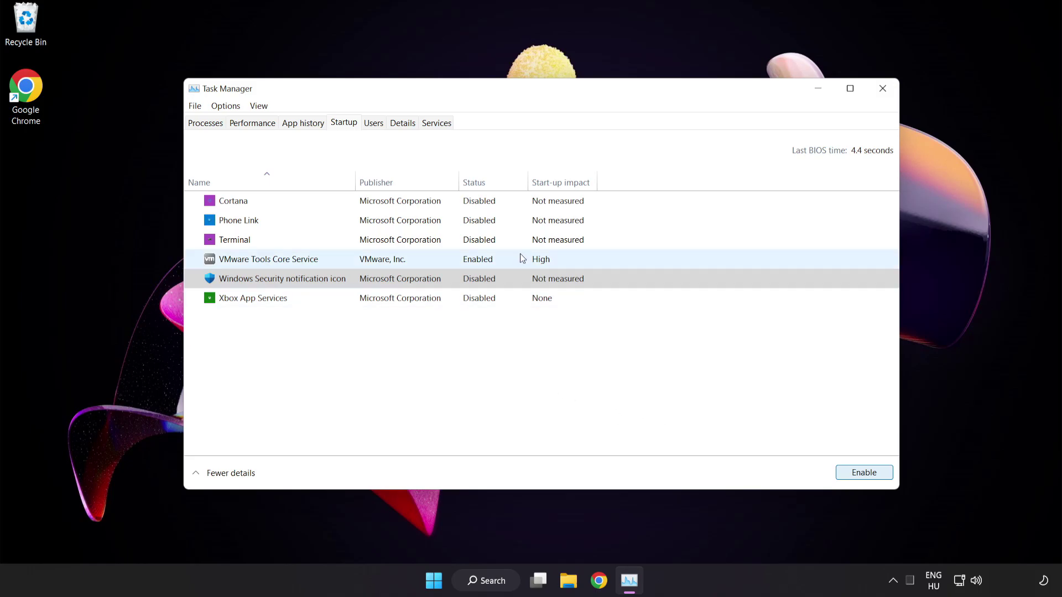
pyautogui.click(883, 93)
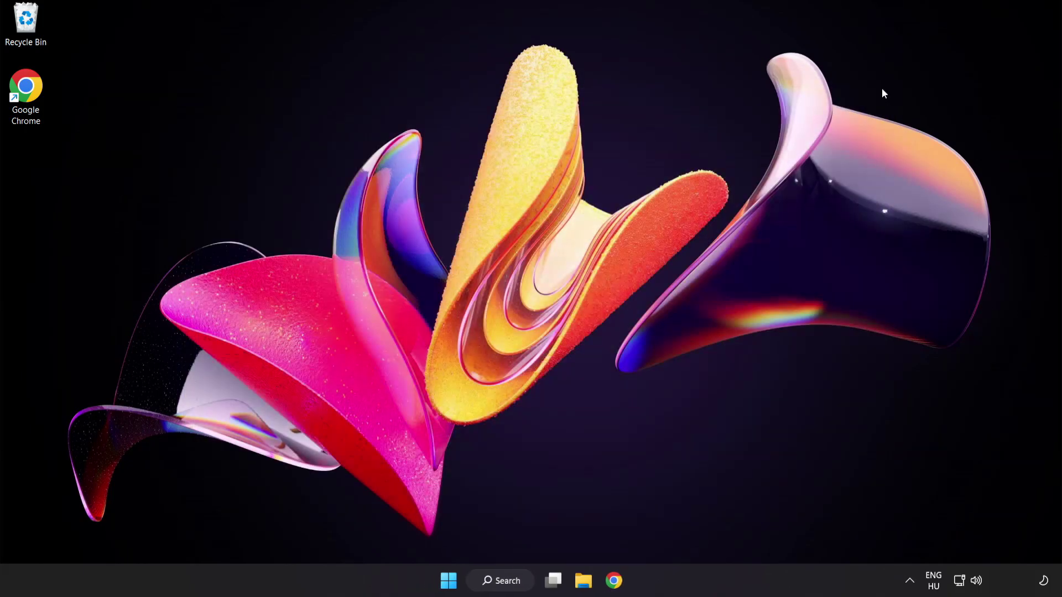
# - Switch to Chrome and download the English DirectX End-User Runtime Web Installer from the Microsoft Download Center page
pyautogui.click(614, 581)
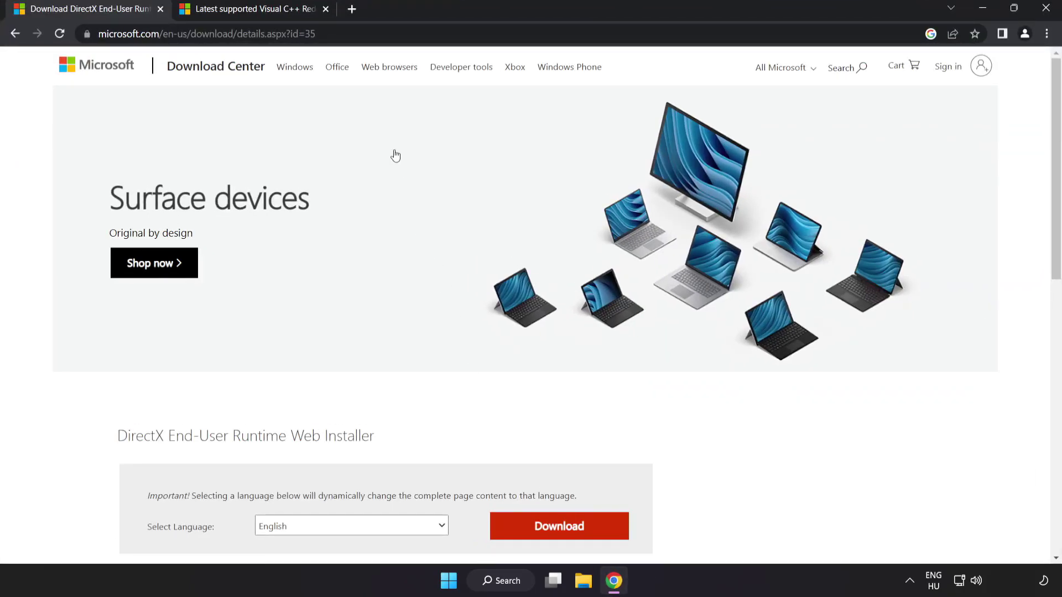
pyautogui.click(349, 34)
pyautogui.click(343, 32)
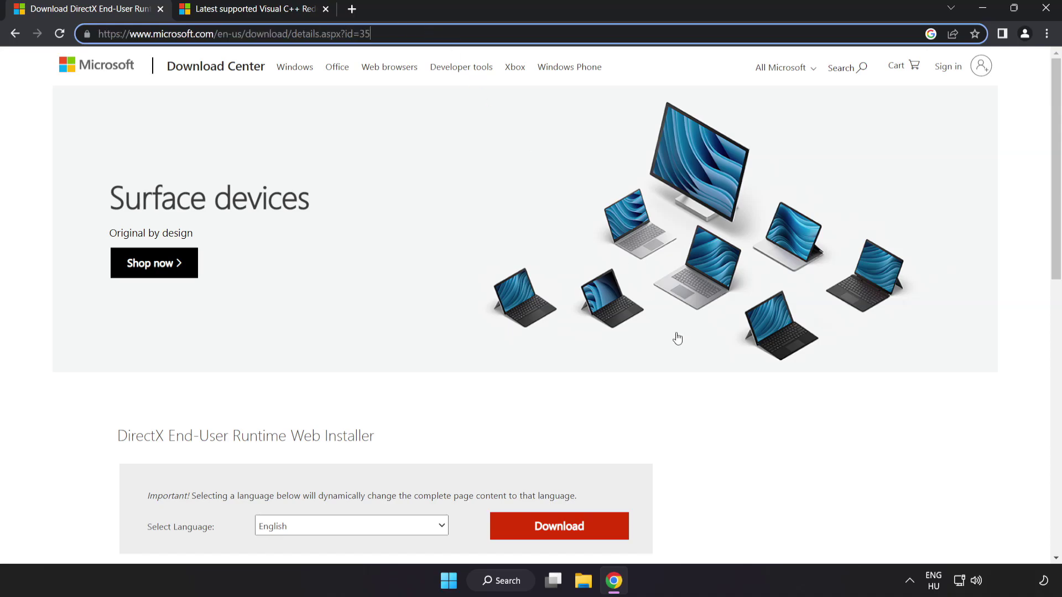
pyautogui.click(745, 452)
pyautogui.scroll(-3, 606, 355)
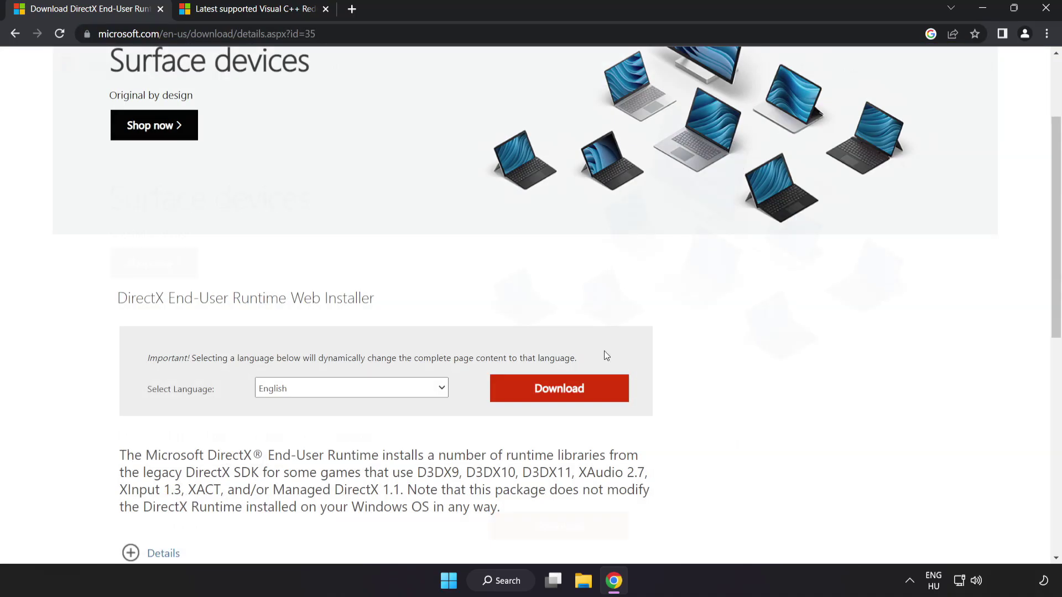
pyautogui.click(573, 400)
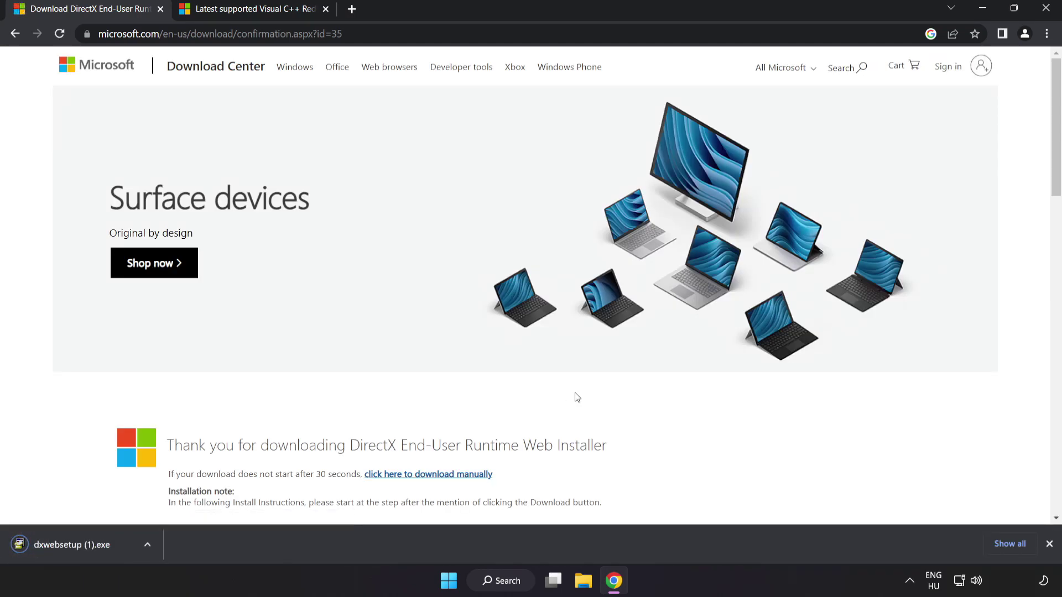
# - Run the downloaded DirectX web setup, read through the license terms and accept the agreement
pyautogui.click(89, 546)
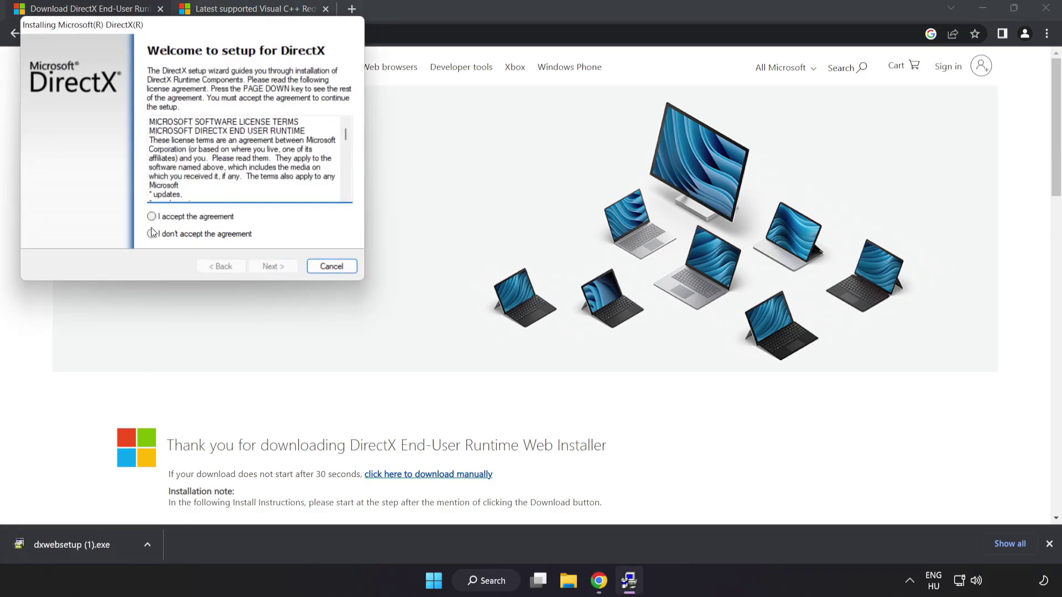
pyautogui.moveTo(160, 26); pyautogui.dragTo(485, 141)
pyautogui.press('pagedown')
pyautogui.press('pagedown')
pyautogui.press('pagedown')
pyautogui.press('pagedown')
pyautogui.press('pagedown')
pyautogui.press('pagedown')
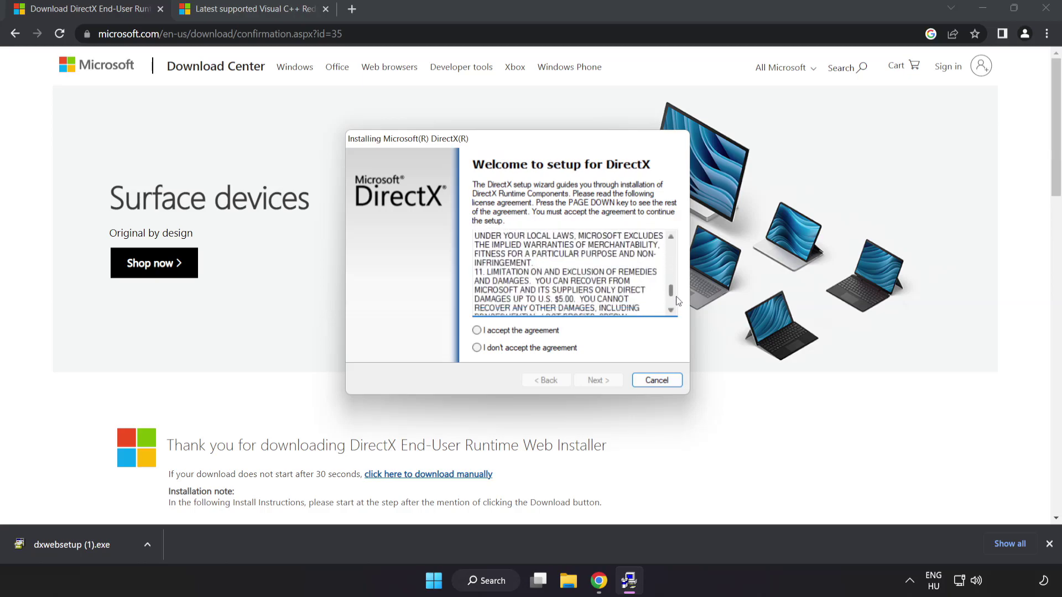
pyautogui.click(496, 332)
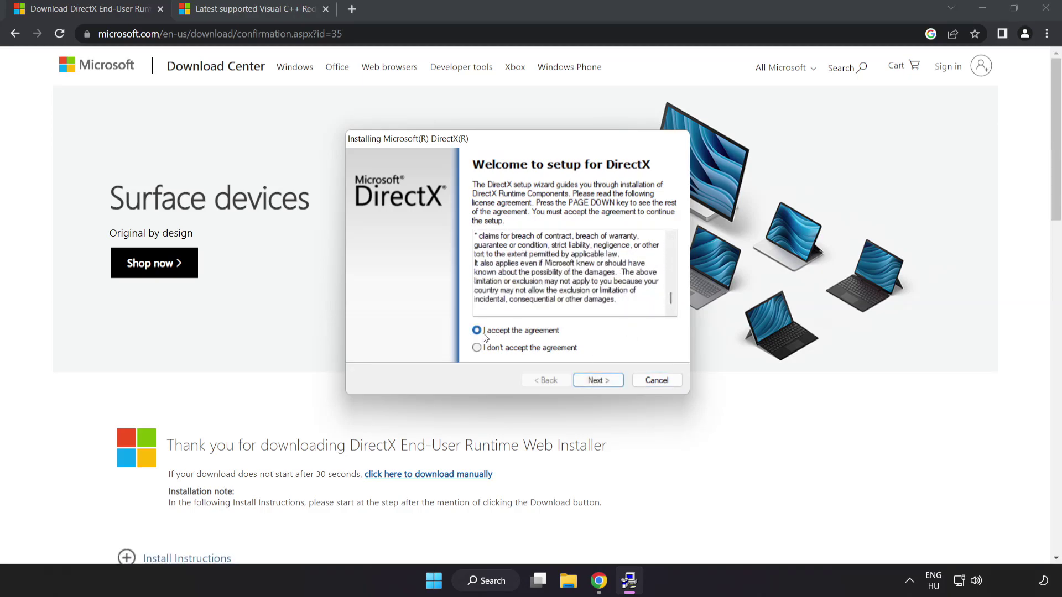
# - Complete the DirectX setup without installing the Bing Bar, and close the DirectX download page
pyautogui.click(599, 383)
pyautogui.click(469, 283)
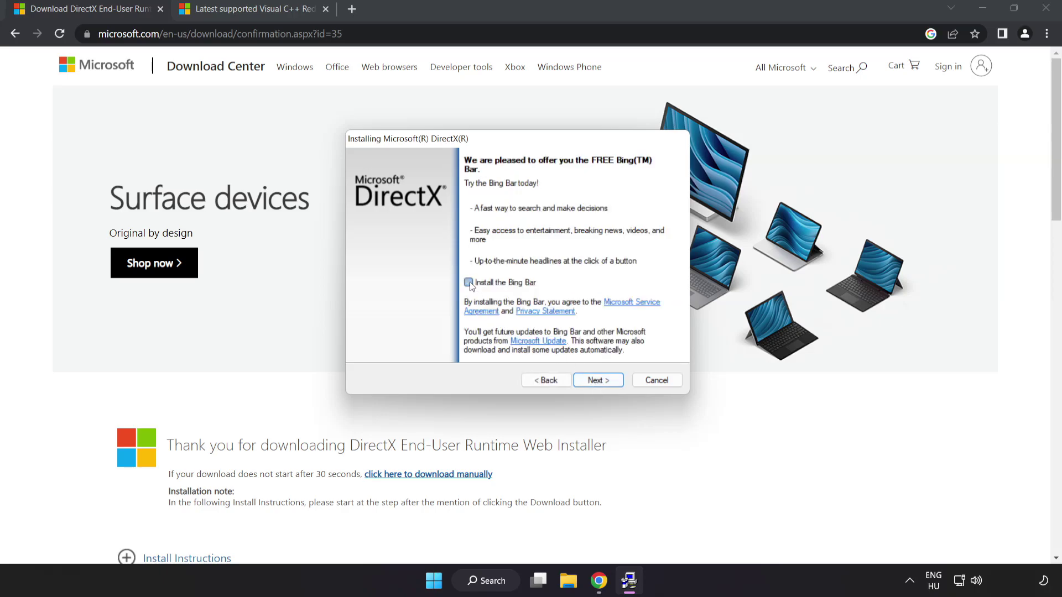
pyautogui.click(602, 381)
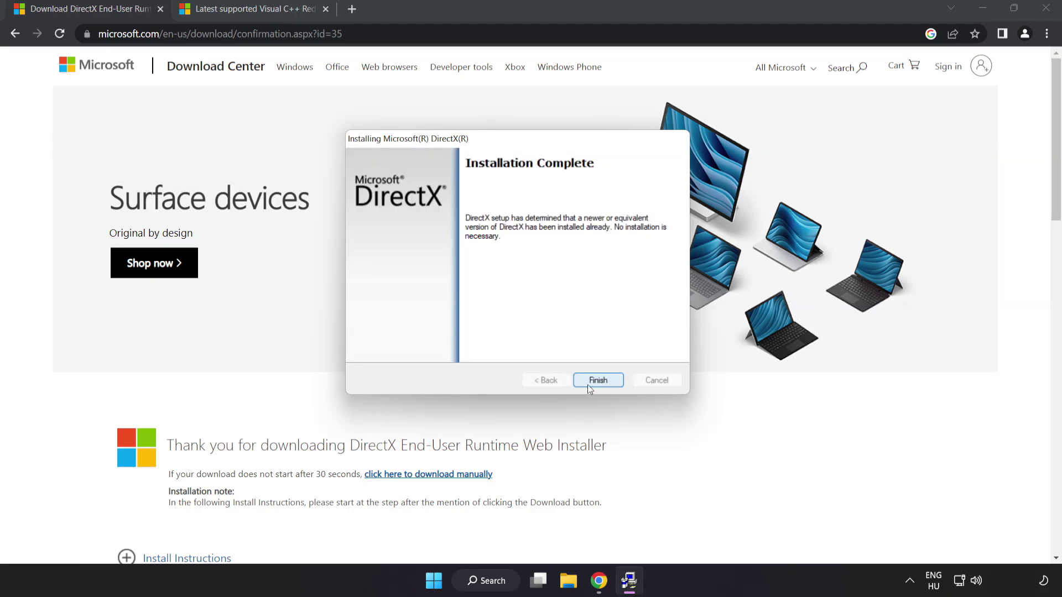
pyautogui.click(599, 381)
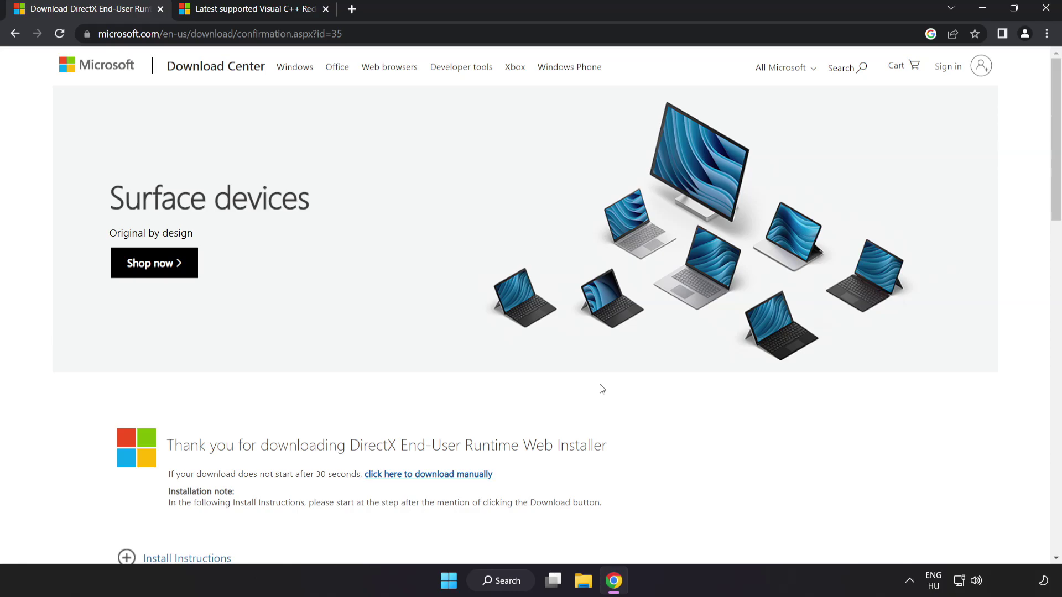
pyautogui.click(160, 10)
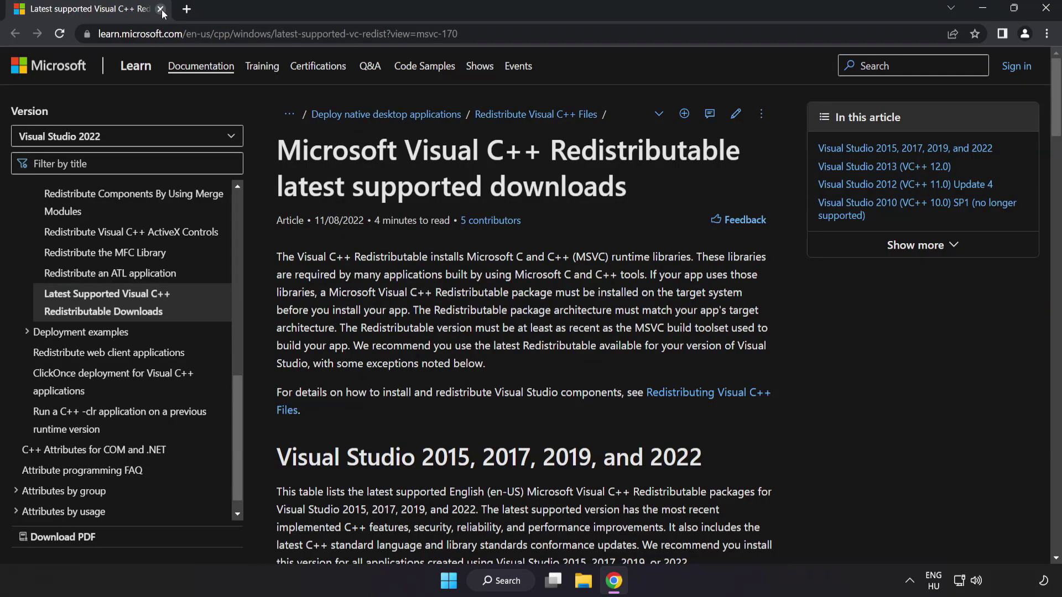
# - Download the ARM64, X86 and X64 Visual C++ Redistributable installers for Visual Studio 2015, 2017, 2019 and 2022
pyautogui.click(625, 35)
pyautogui.click(627, 38)
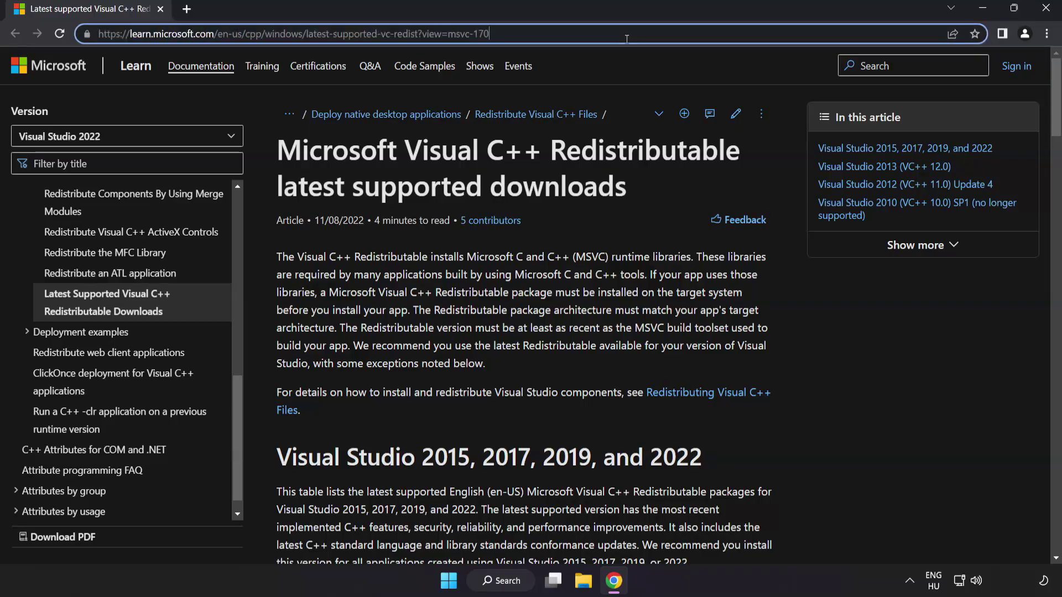
pyautogui.click(532, 163)
pyautogui.moveTo(1051, 111); pyautogui.dragTo(1051, 168)
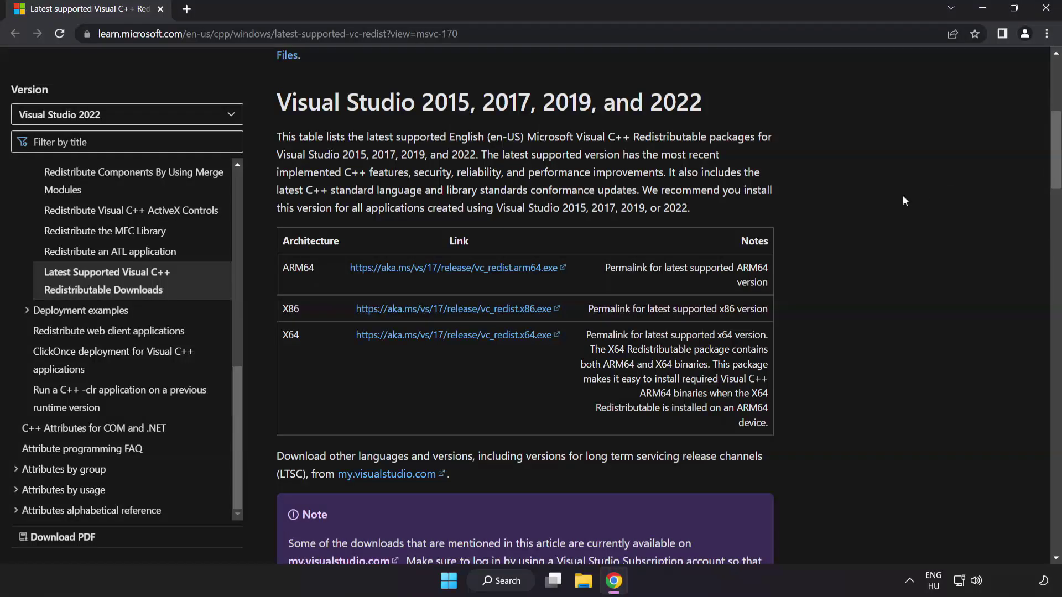
pyautogui.click(448, 268)
pyautogui.click(454, 308)
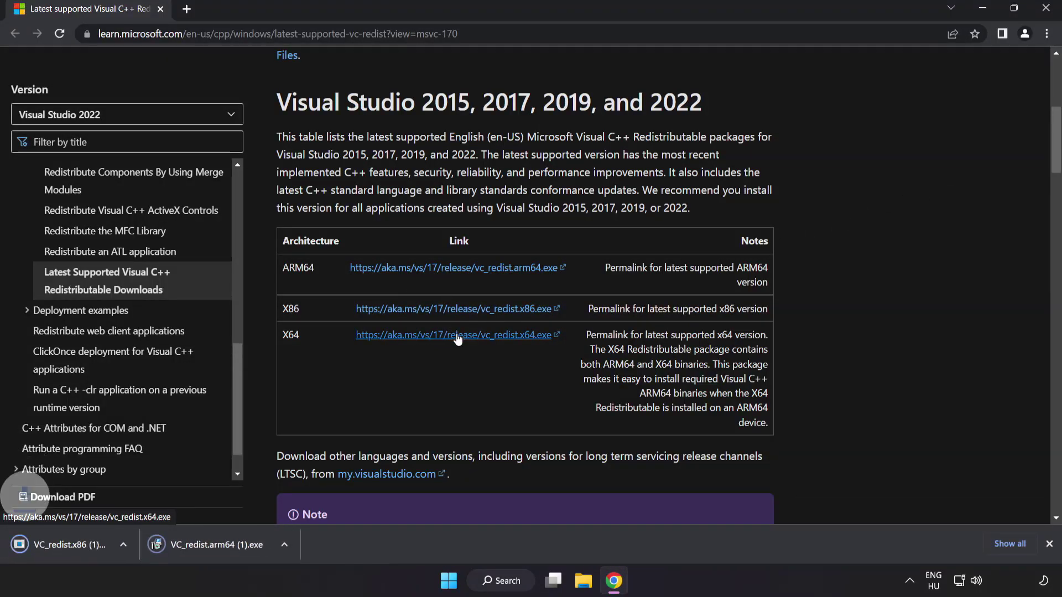
pyautogui.click(457, 338)
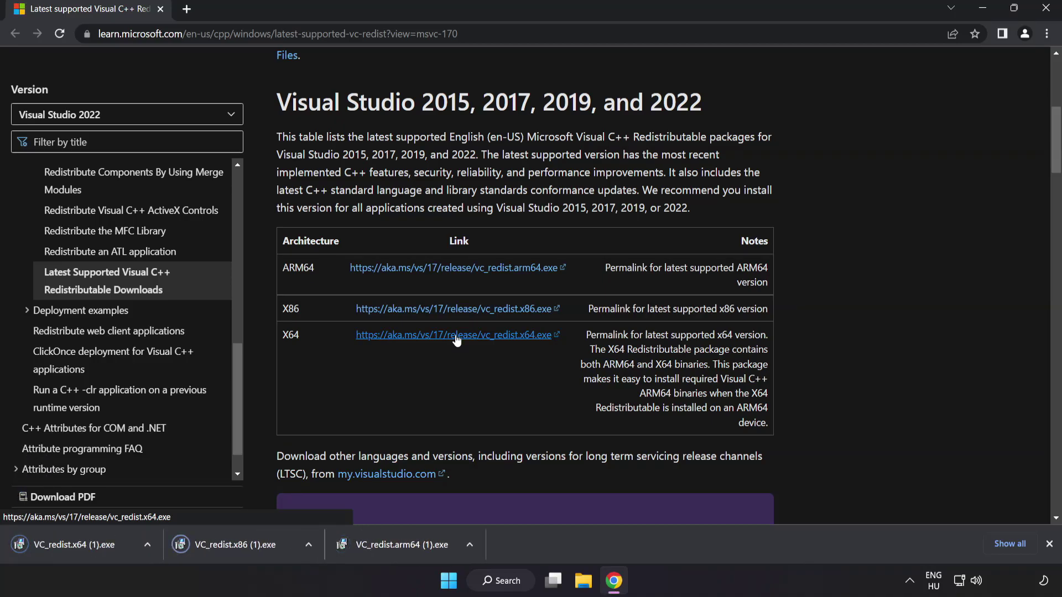
# - Try to install the ARM64 Visual C++ 2022 Redistributable, agreeing to the license terms, and close its setup
pyautogui.click(399, 546)
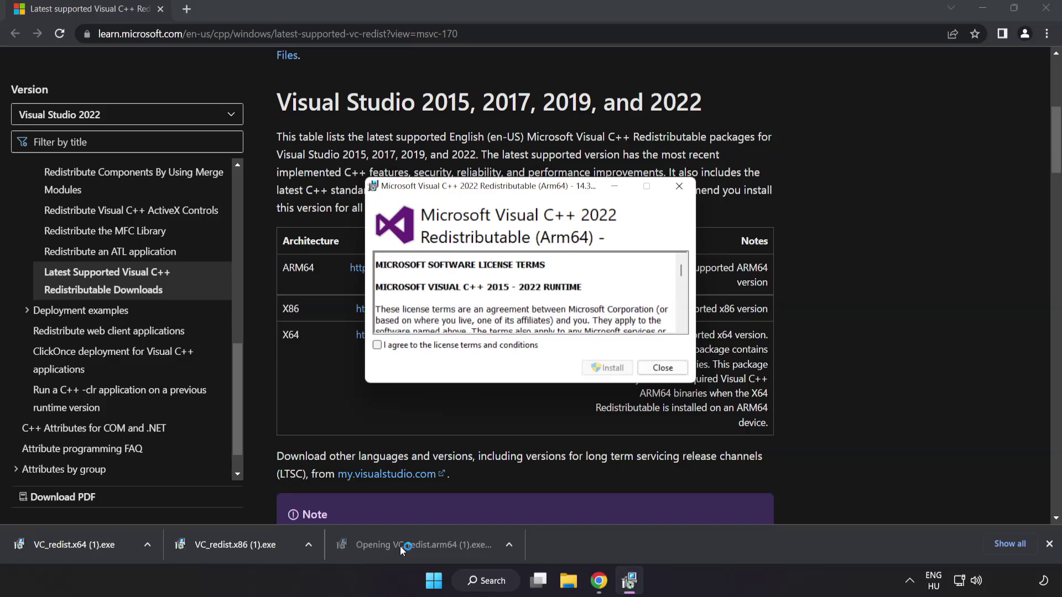
pyautogui.moveTo(681, 271); pyautogui.dragTo(680, 324)
pyautogui.click(378, 346)
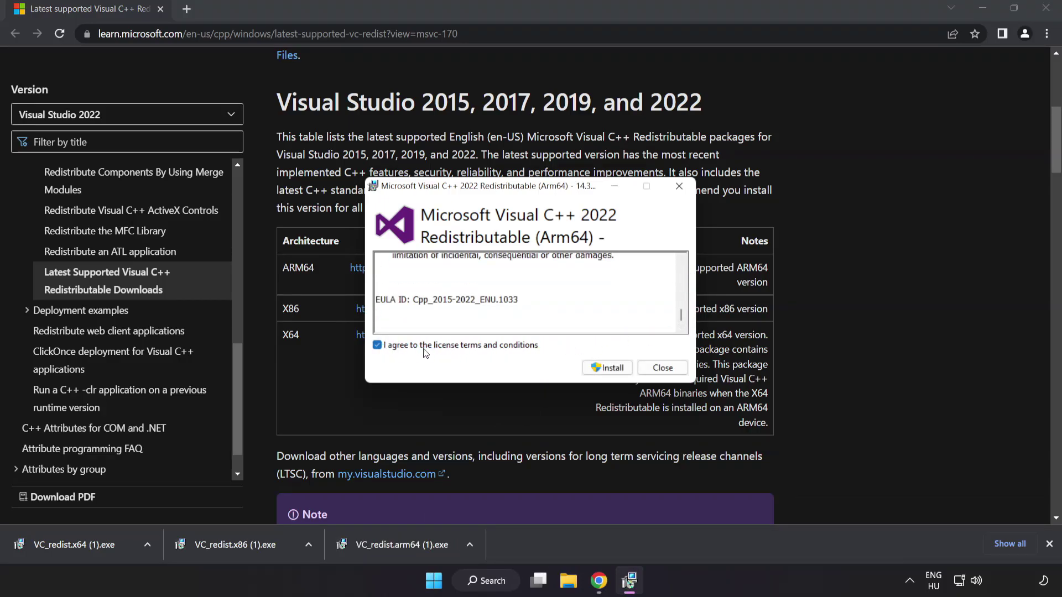
pyautogui.click(606, 368)
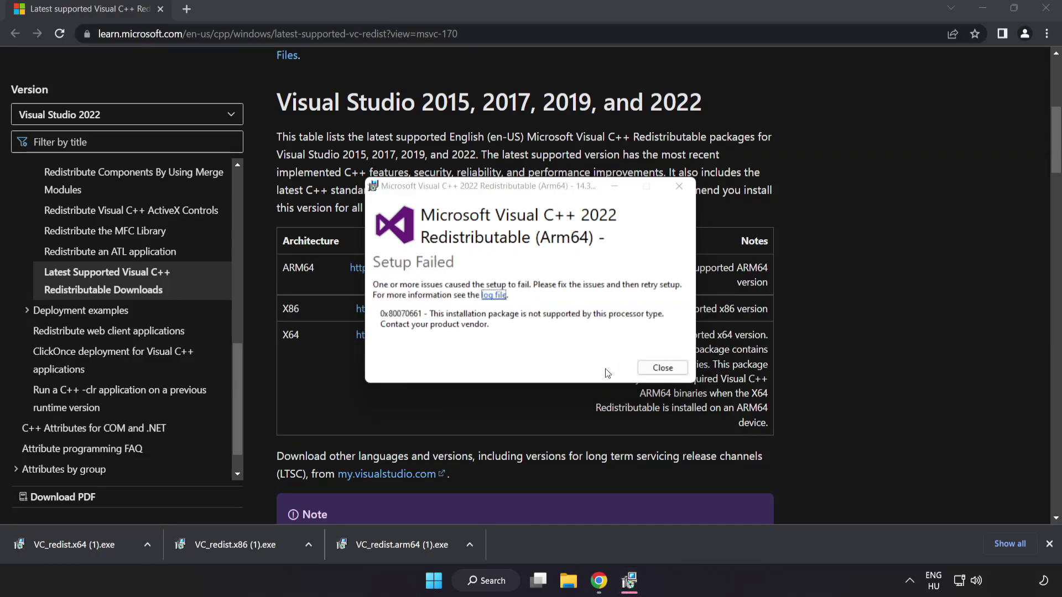
pyautogui.click(663, 368)
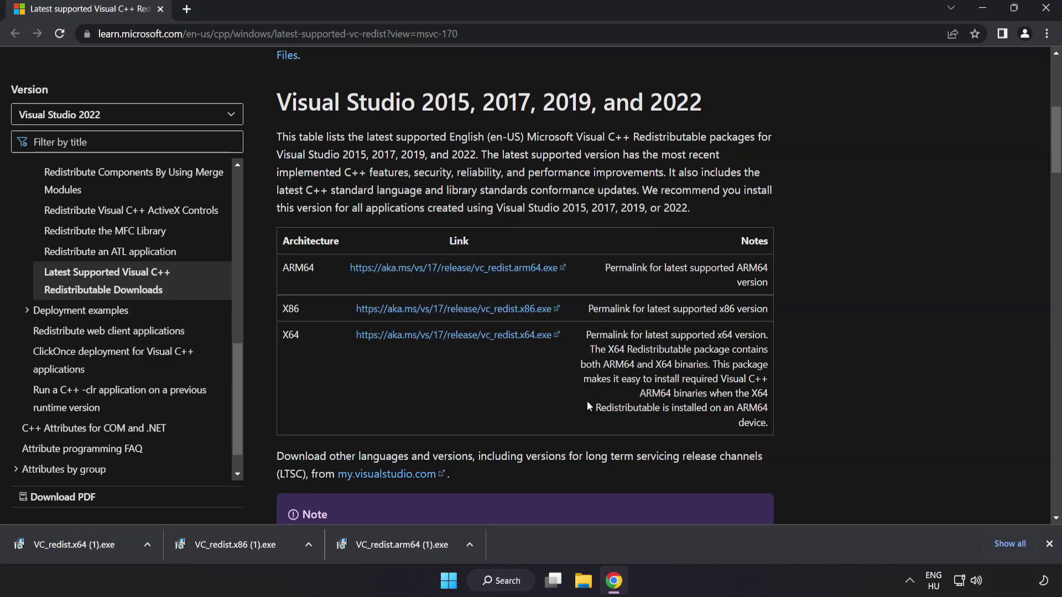
# - Run the x86 and x64 Visual C++ Redistributable installers, close each setup, and close Chrome
pyautogui.click(239, 546)
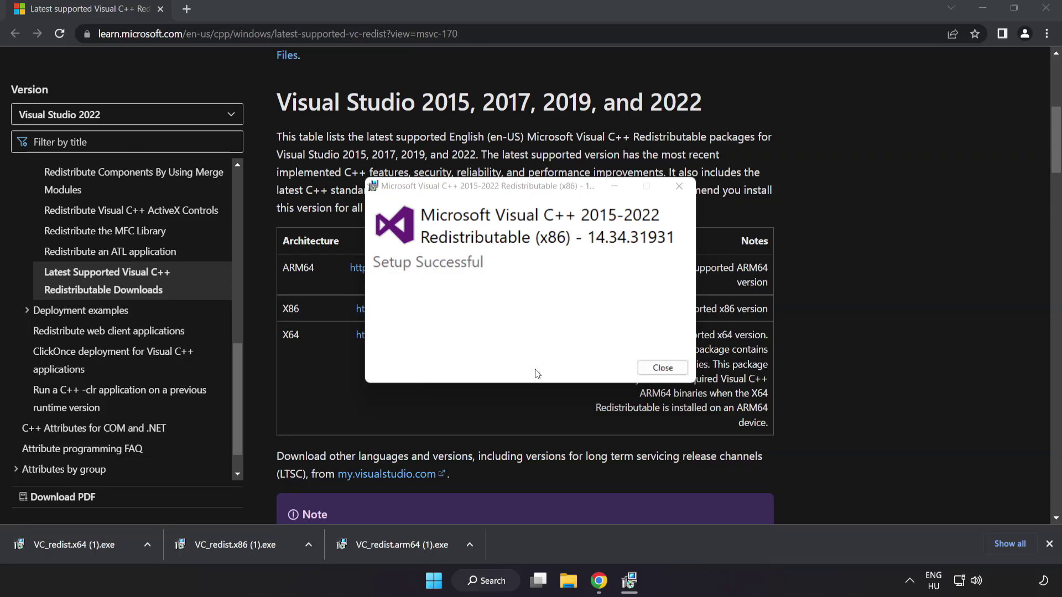
pyautogui.click(661, 368)
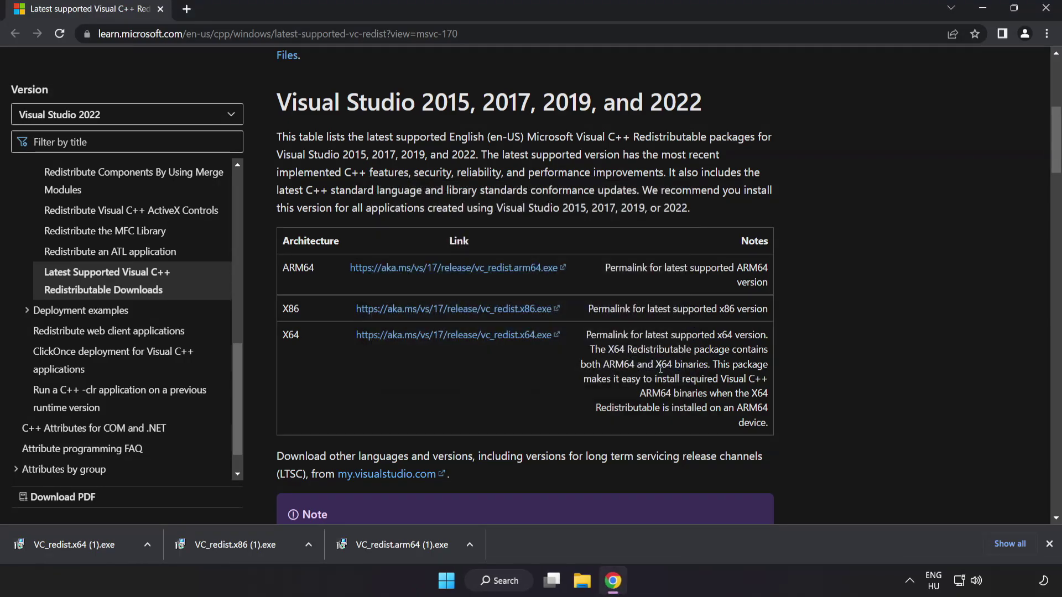
pyautogui.click(96, 545)
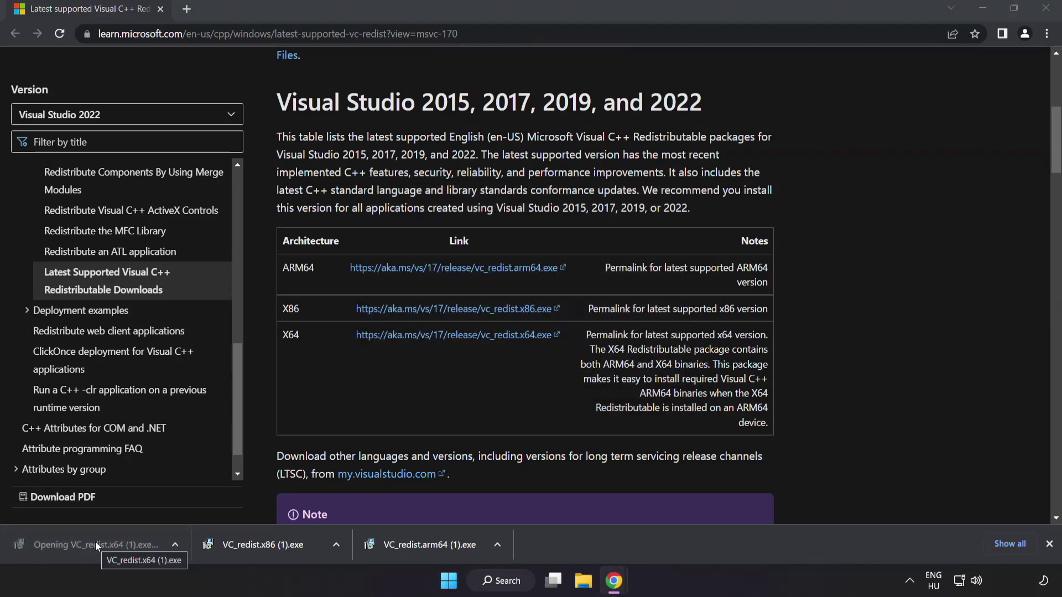
pyautogui.click(663, 368)
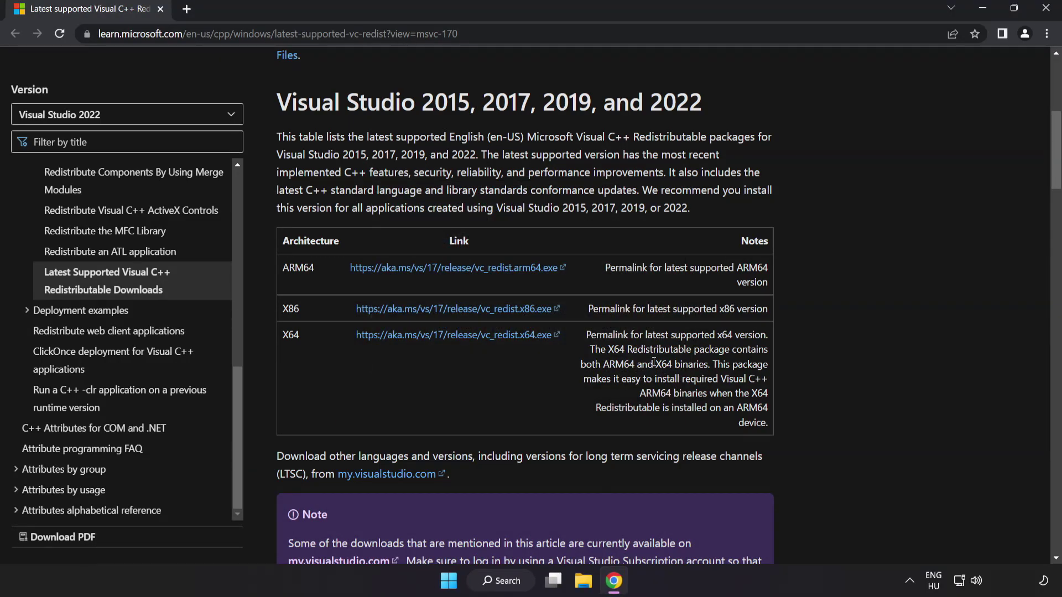
pyautogui.click(1045, 14)
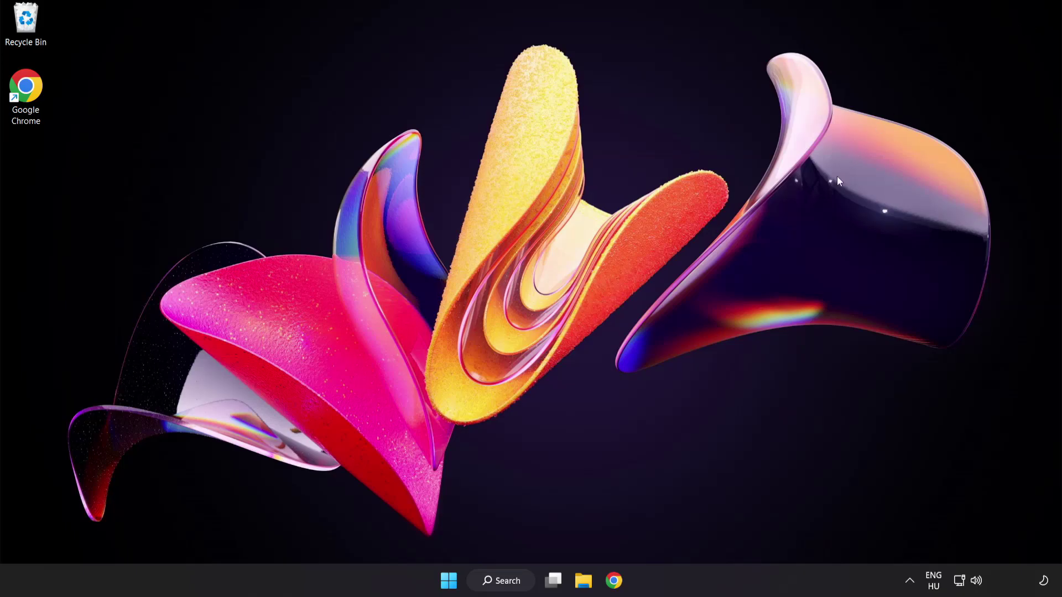
# - Search for cmd, run Command Prompt as administrator, and move its window toward the middle of the desktop
pyautogui.click(505, 584)
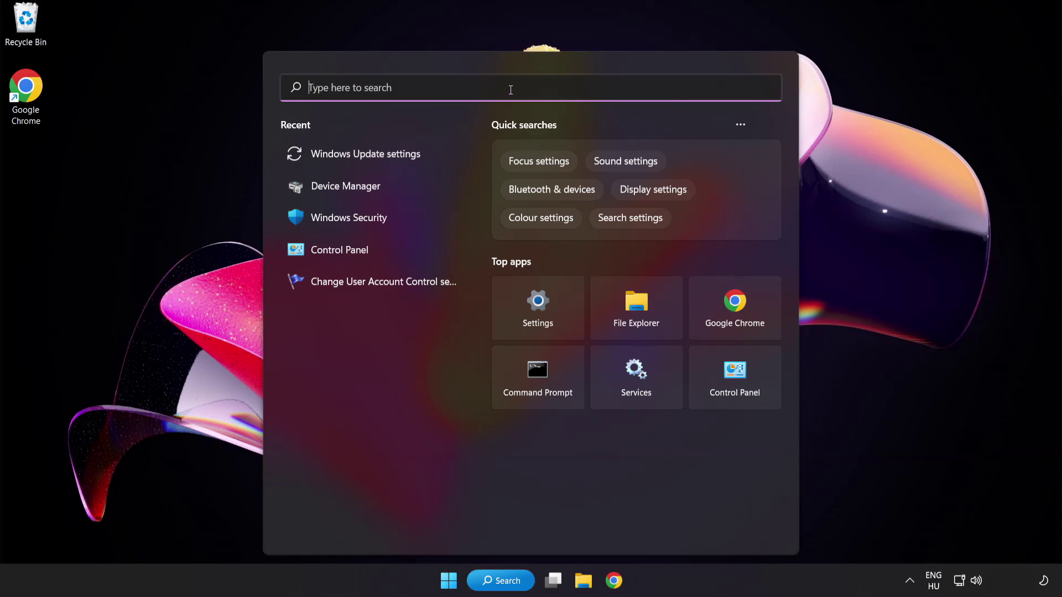
pyautogui.write('cmd')
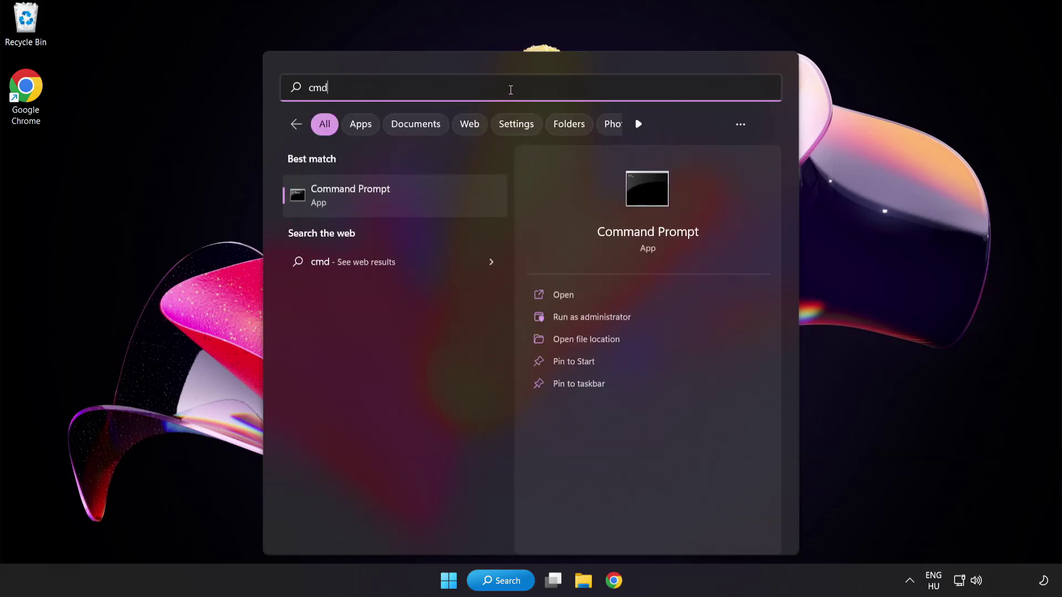
pyautogui.rightClick(398, 204)
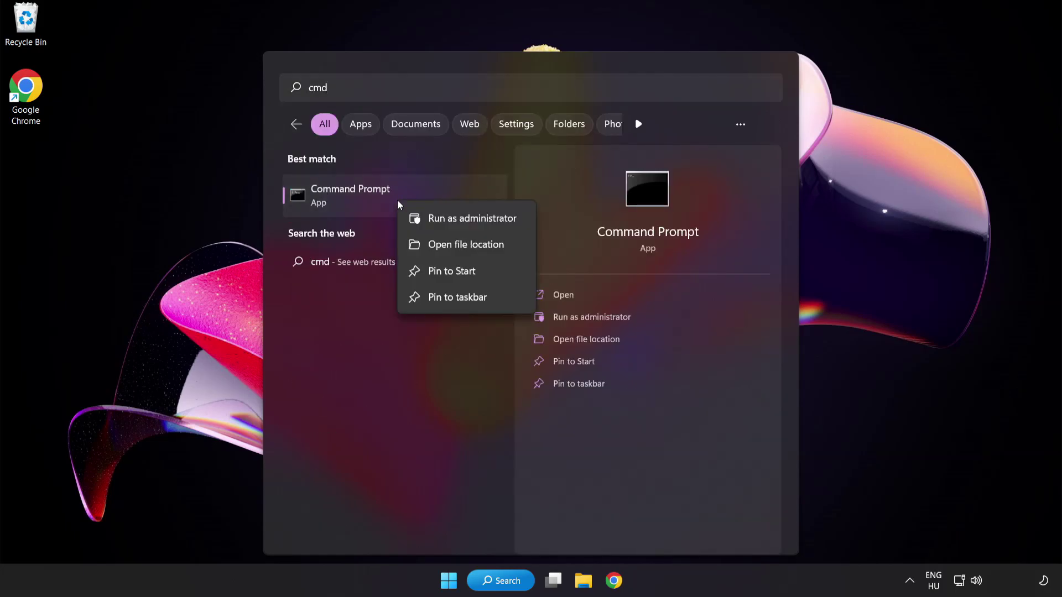
pyautogui.click(448, 220)
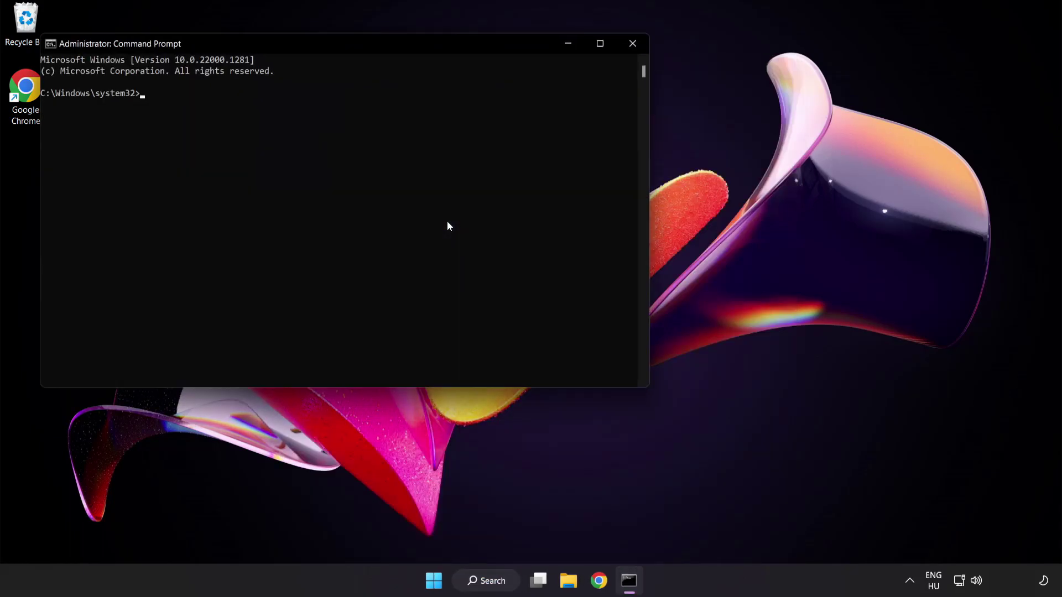
pyautogui.moveTo(303, 43); pyautogui.dragTo(461, 103)
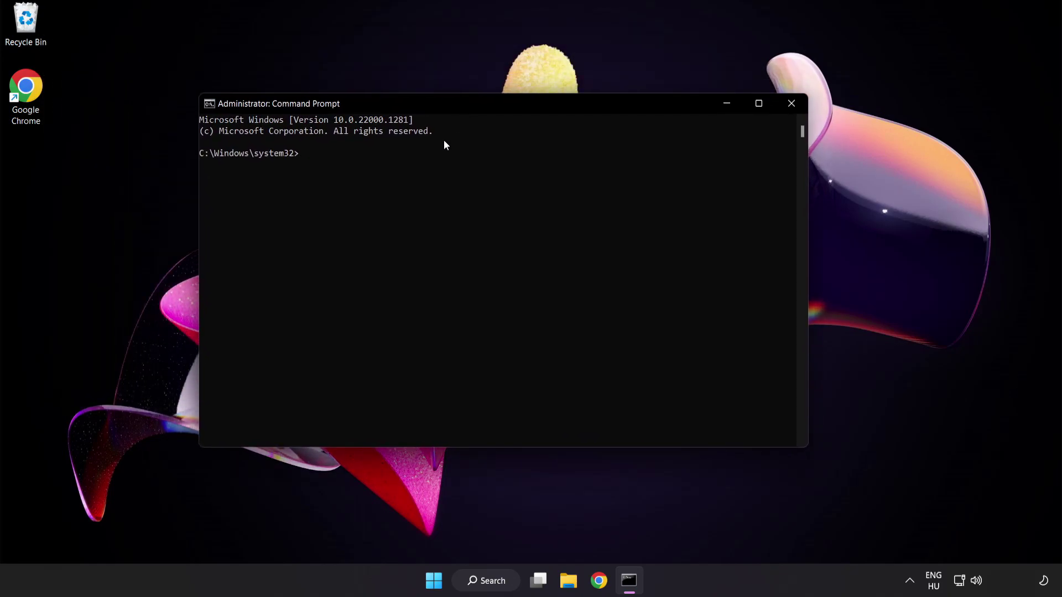
# - Run a system file scan with the command sfc /scannow
pyautogui.write('sfc')
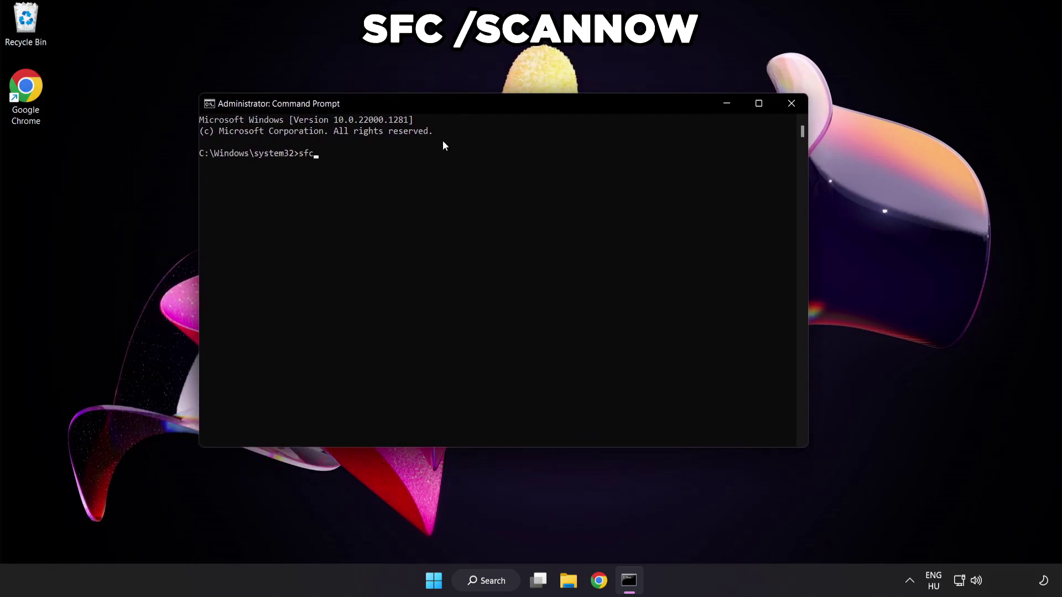
pyautogui.write(' /scannow')
pyautogui.press('Return')
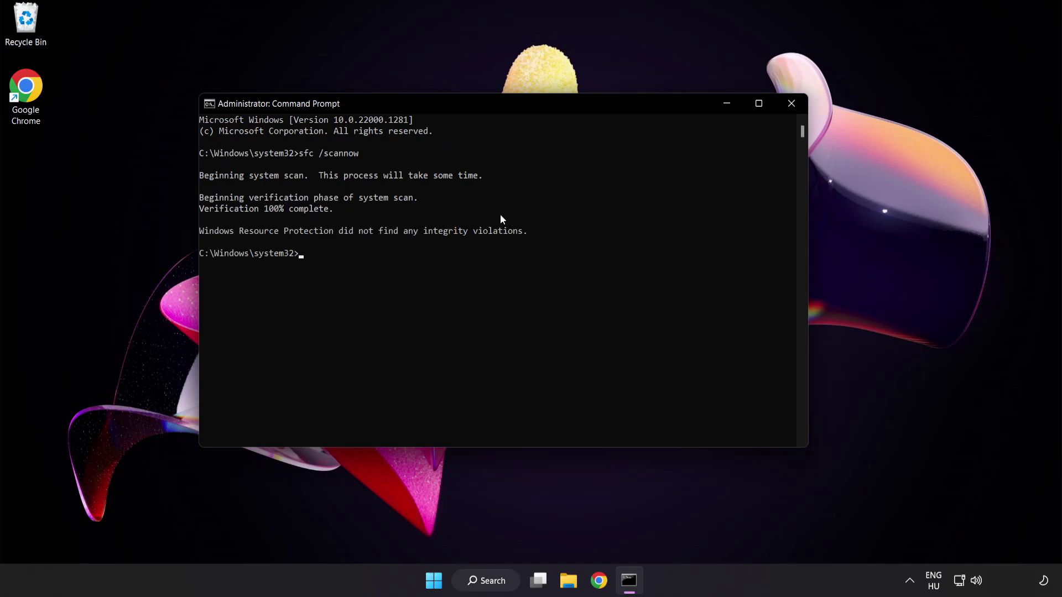
# - Close Command Prompt and bring up the power options for restarting the PC
pyautogui.click(791, 107)
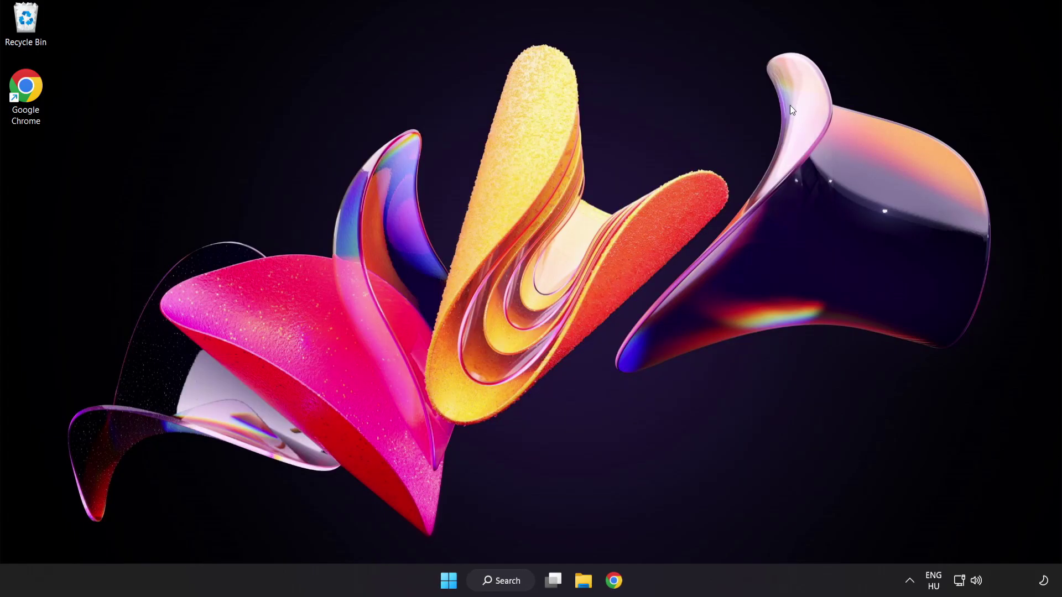
pyautogui.click(449, 580)
pyautogui.click(706, 533)
# - Search for security and open Windows Security
pyautogui.click(511, 584)
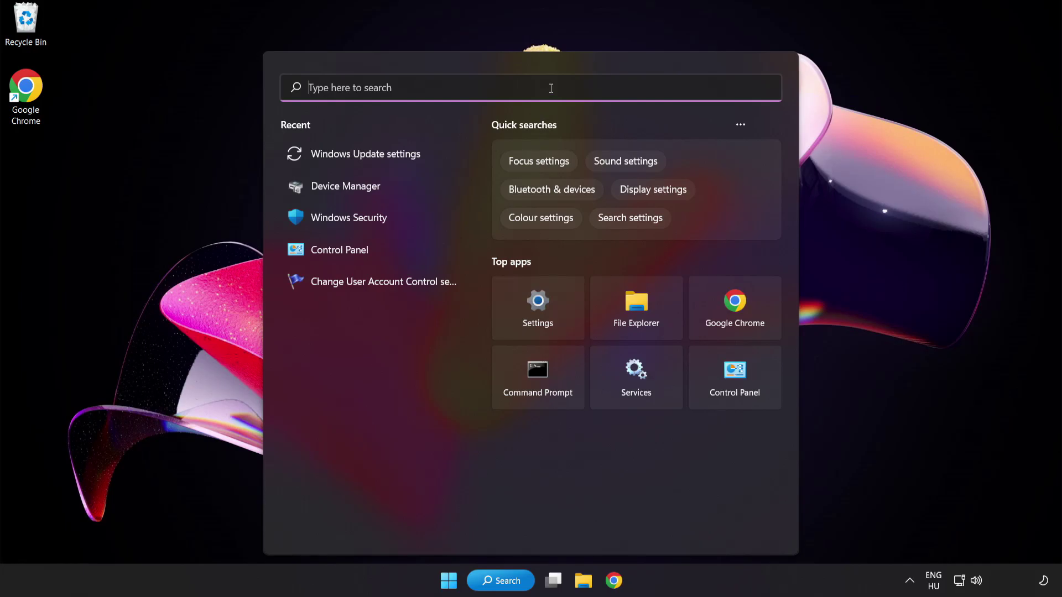
pyautogui.write('securit')
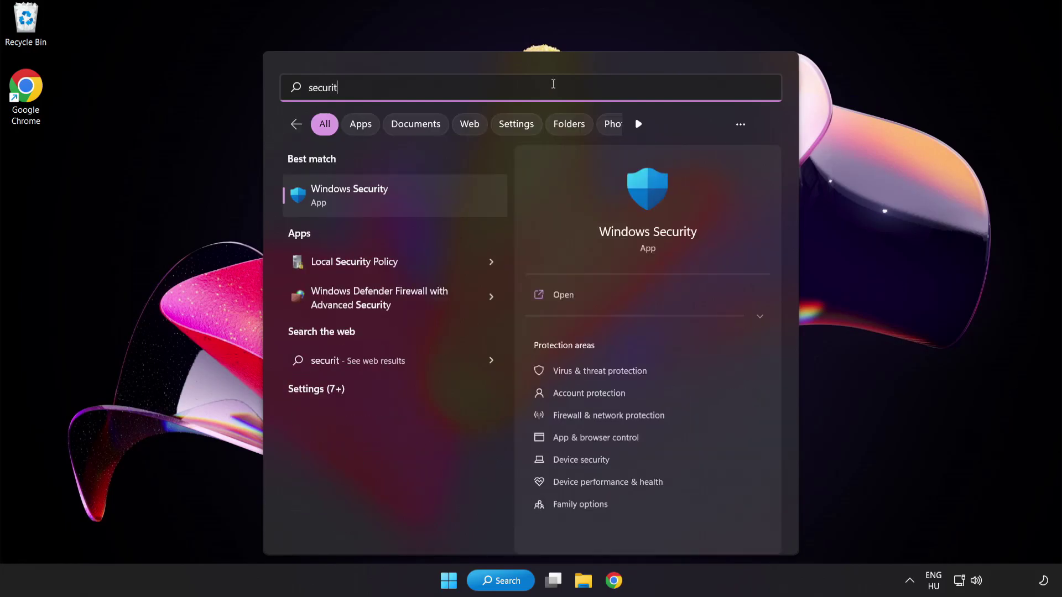
pyautogui.write('y')
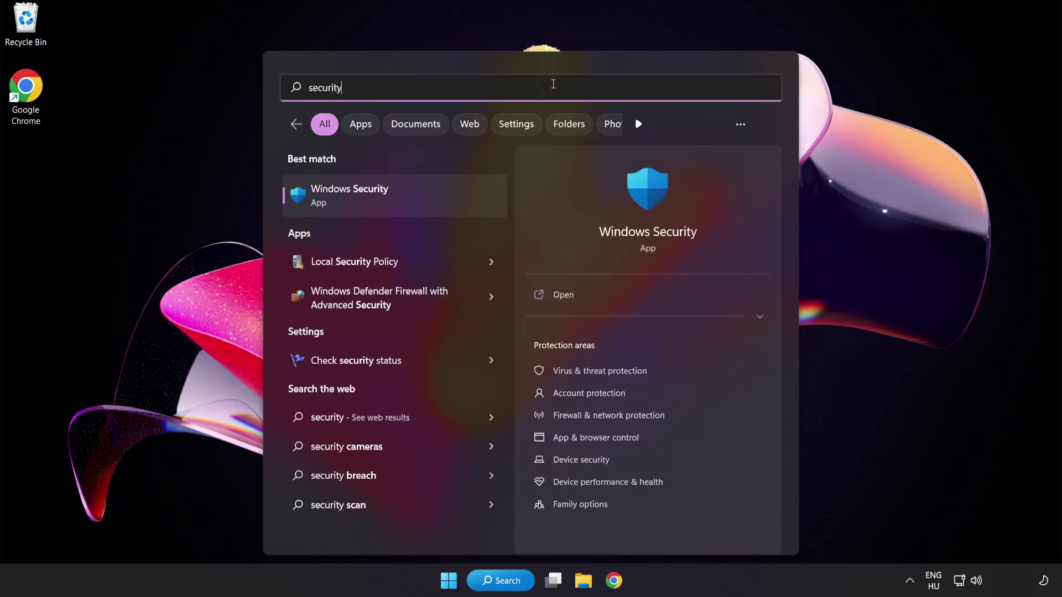
pyautogui.click(401, 197)
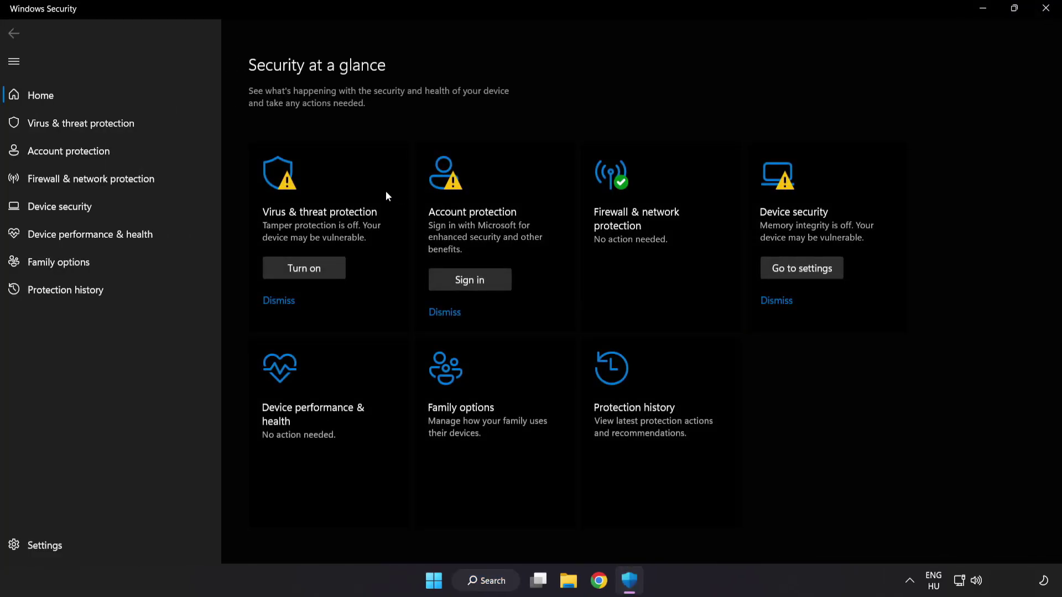
# - Open the Microsoft Defender Antivirus exclusions through the Virus & threat protection settings
pyautogui.click(161, 125)
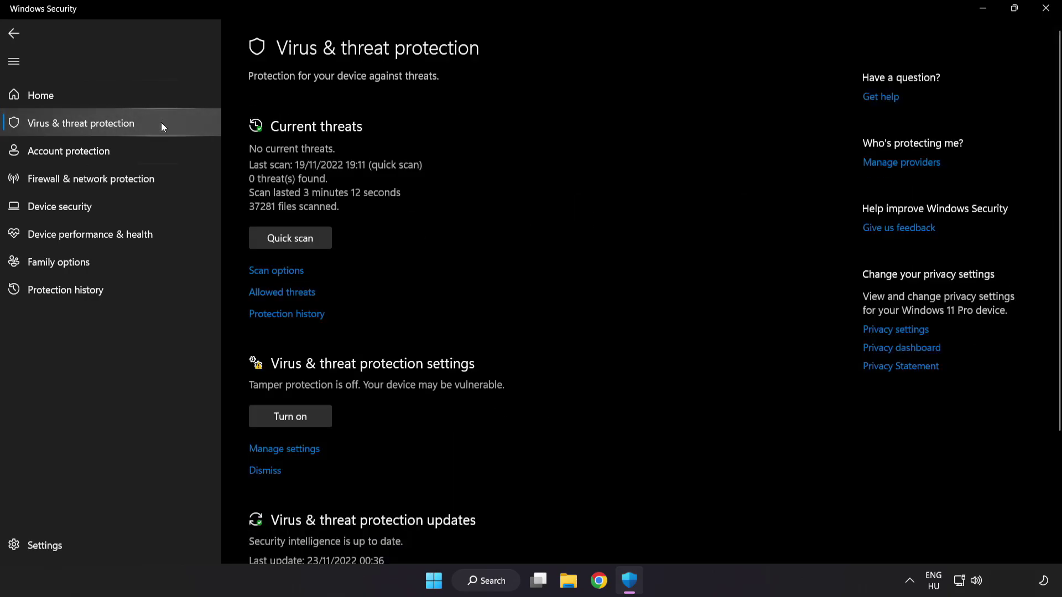
pyautogui.scroll(-3, 671, 162)
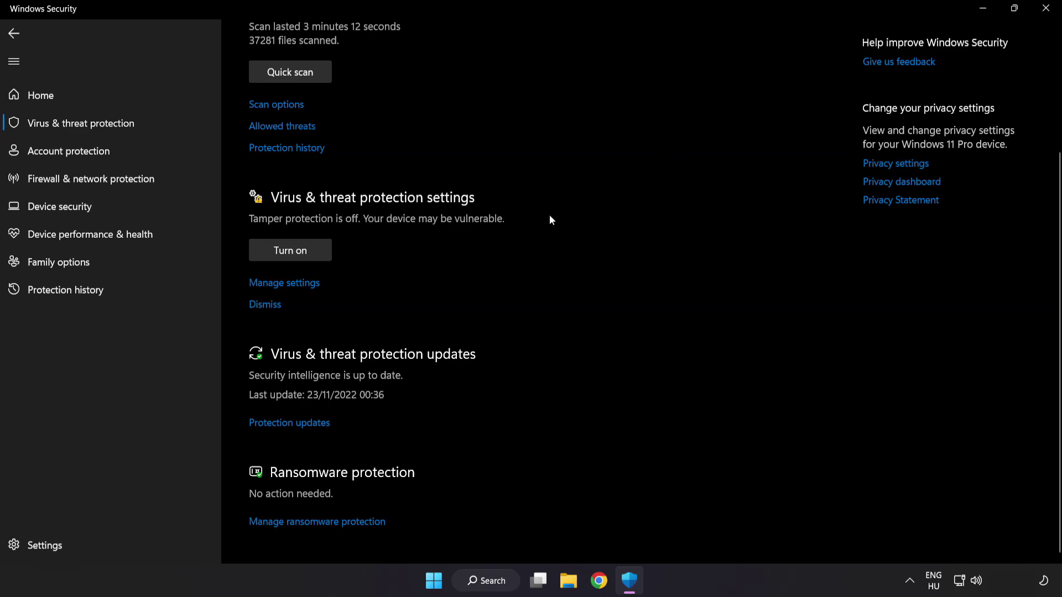
pyautogui.click(292, 284)
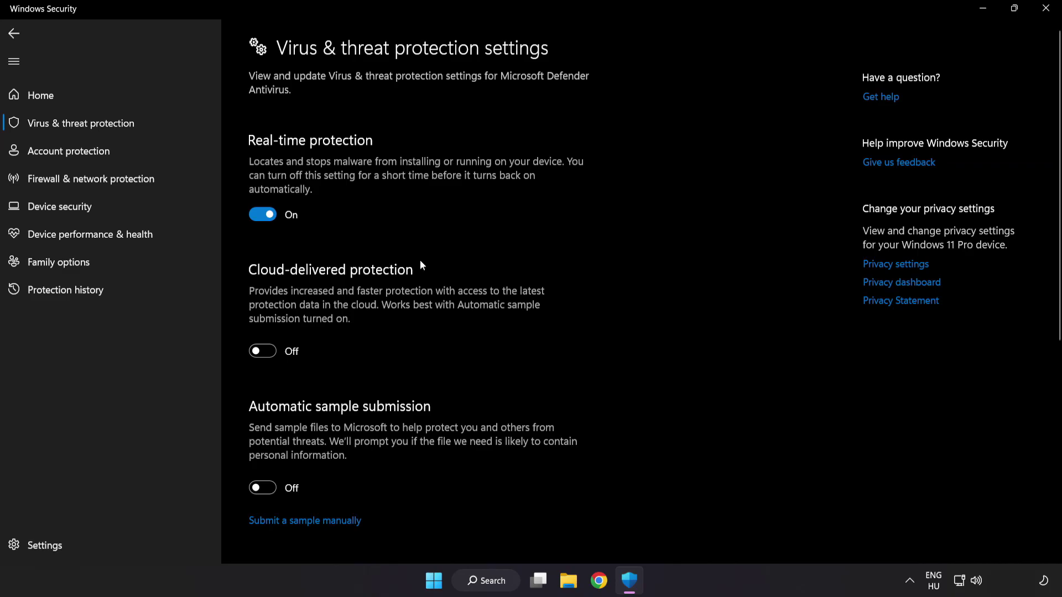
pyautogui.scroll(-6, 618, 289)
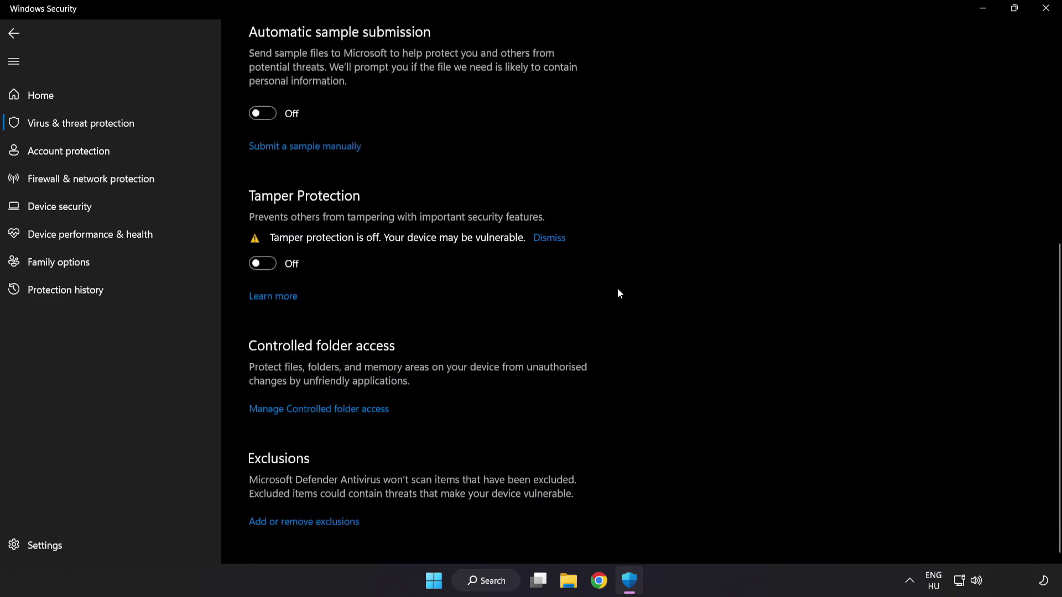
pyautogui.click(305, 523)
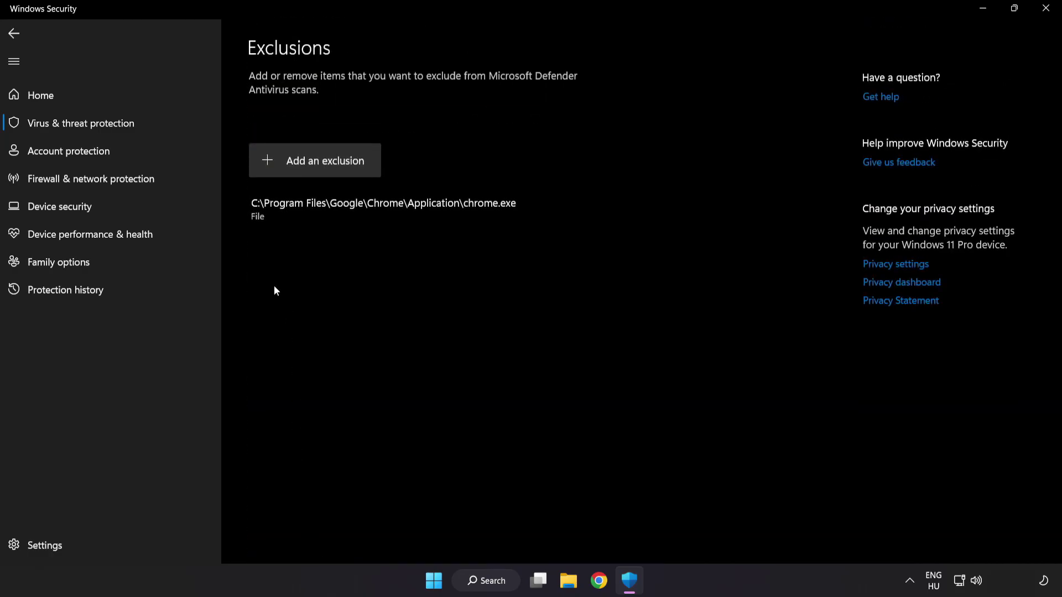
# - Add a file exclusion for the NOT WORKING APP shortcut in C:\Program Files (x86)\NOT WORKING APP
pyautogui.click(318, 168)
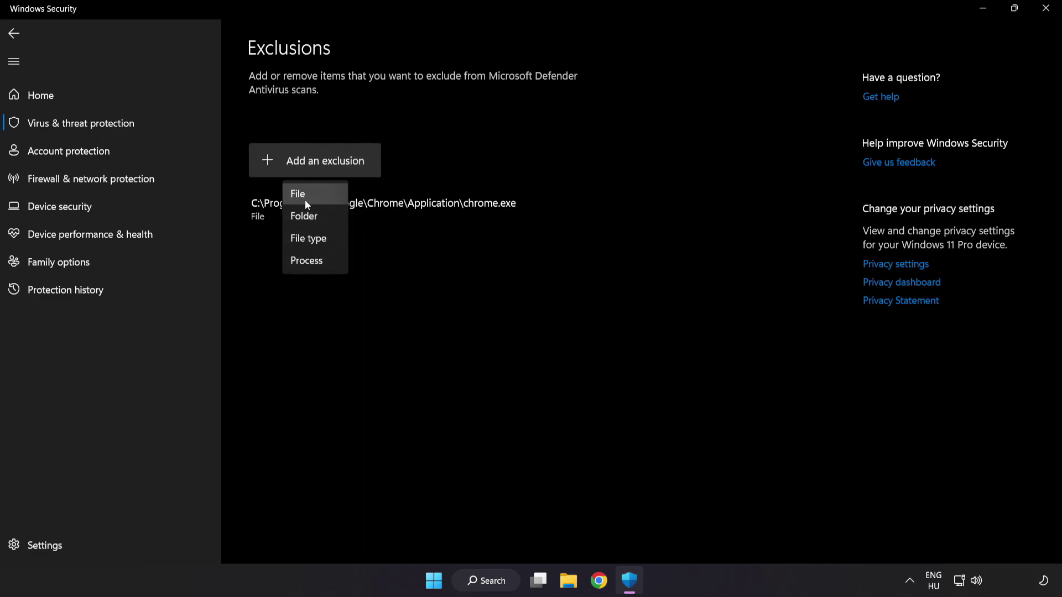
pyautogui.click(309, 195)
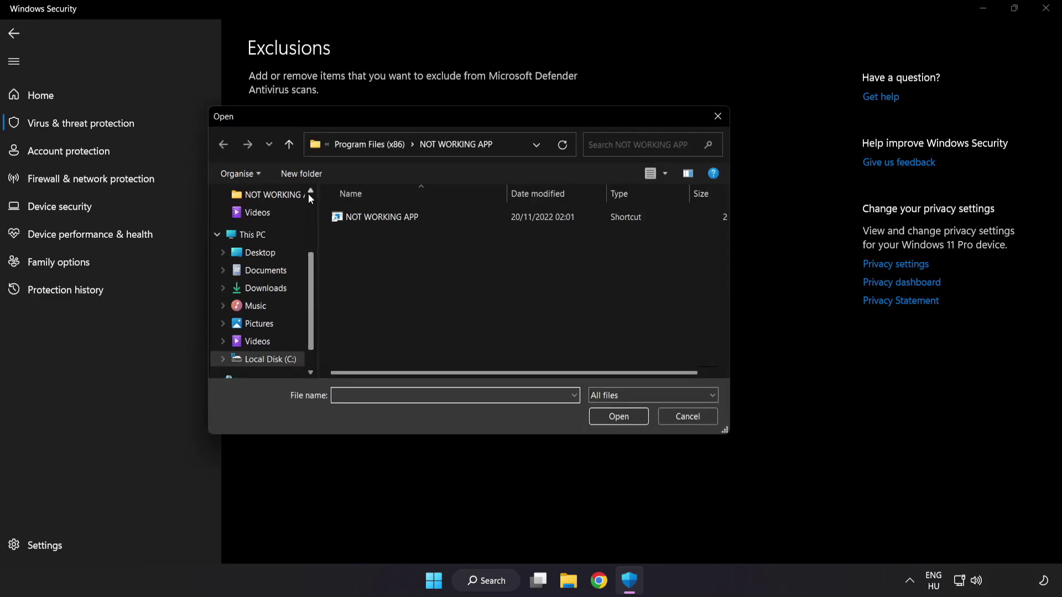
pyautogui.click(340, 147)
pyautogui.click(345, 144)
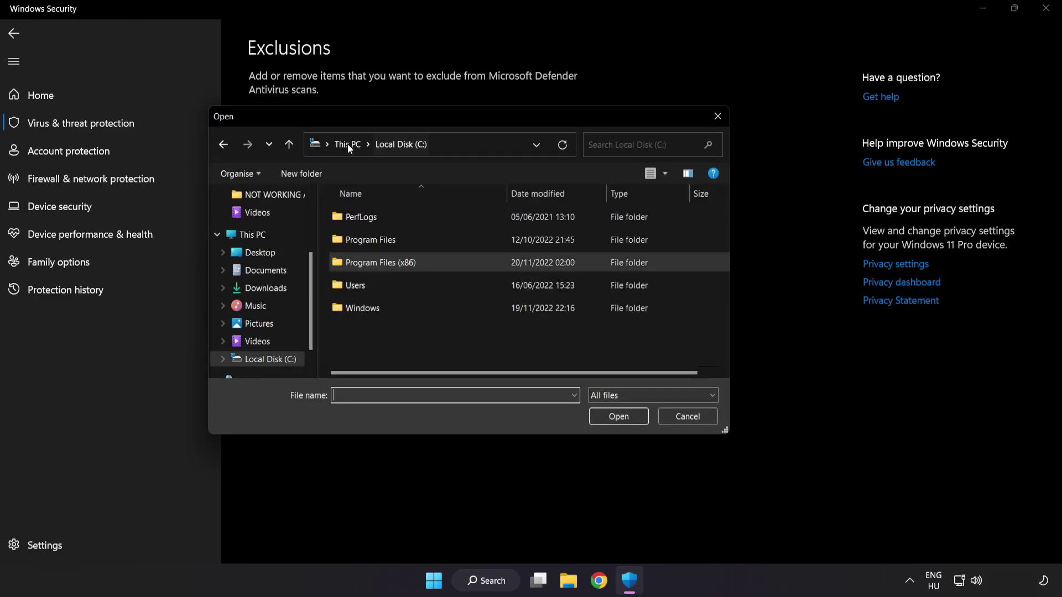
pyautogui.click(351, 144)
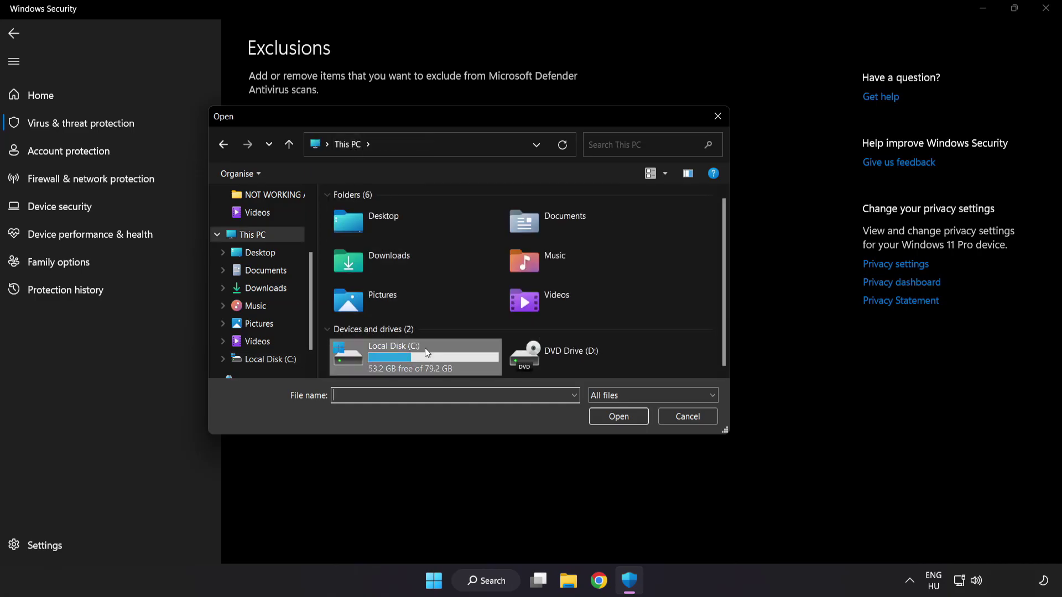
pyautogui.doubleClick(397, 362)
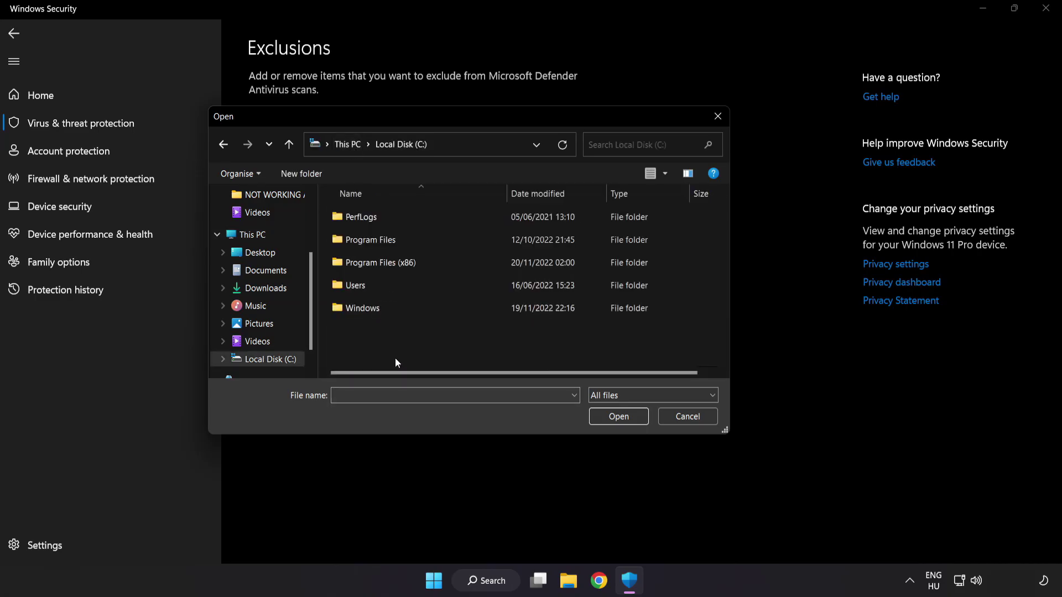
pyautogui.doubleClick(408, 262)
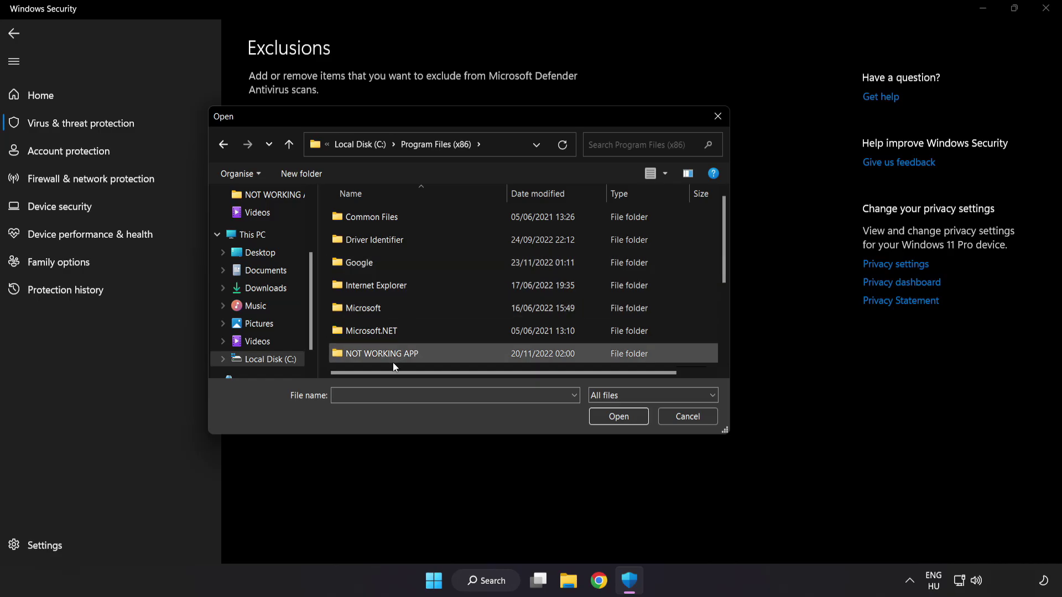
pyautogui.scroll(-1, 394, 350)
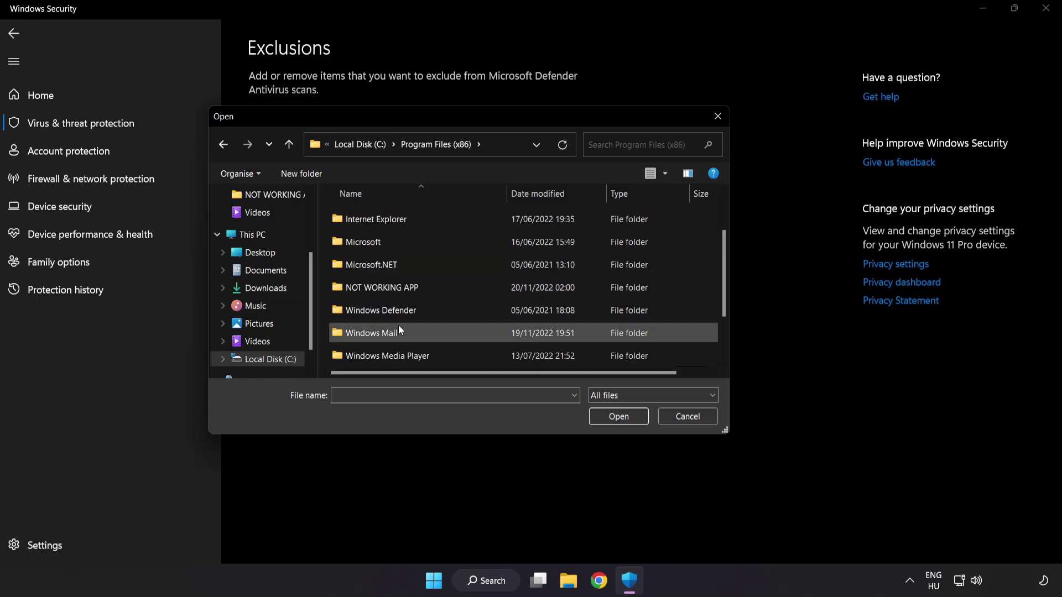
pyautogui.doubleClick(421, 287)
pyautogui.click(387, 220)
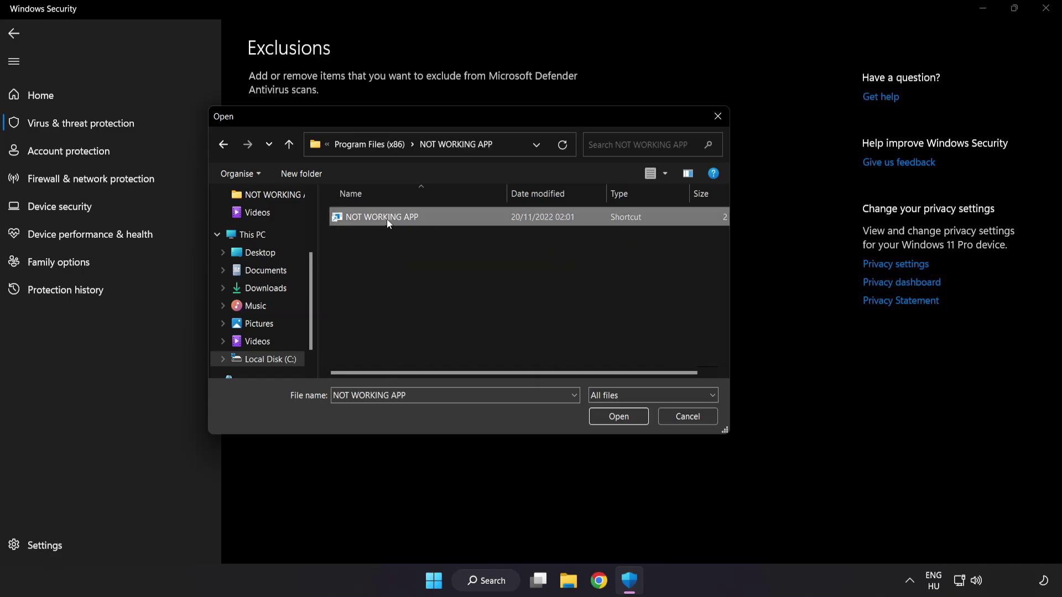
pyautogui.click(620, 420)
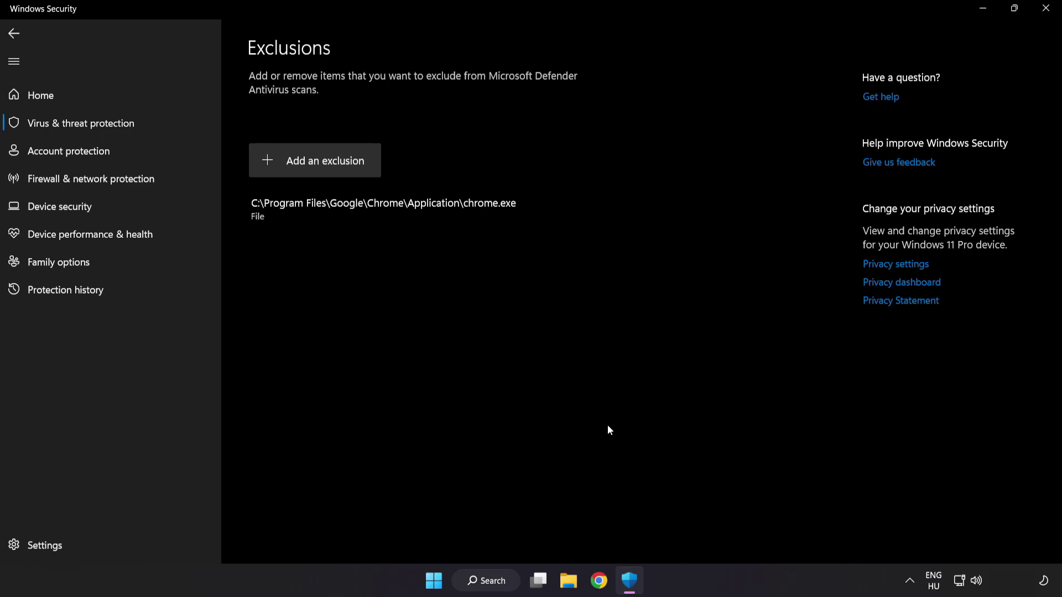
# - Close Windows Security and show the Sleep, Shut down and Restart options
pyautogui.click(1043, 17)
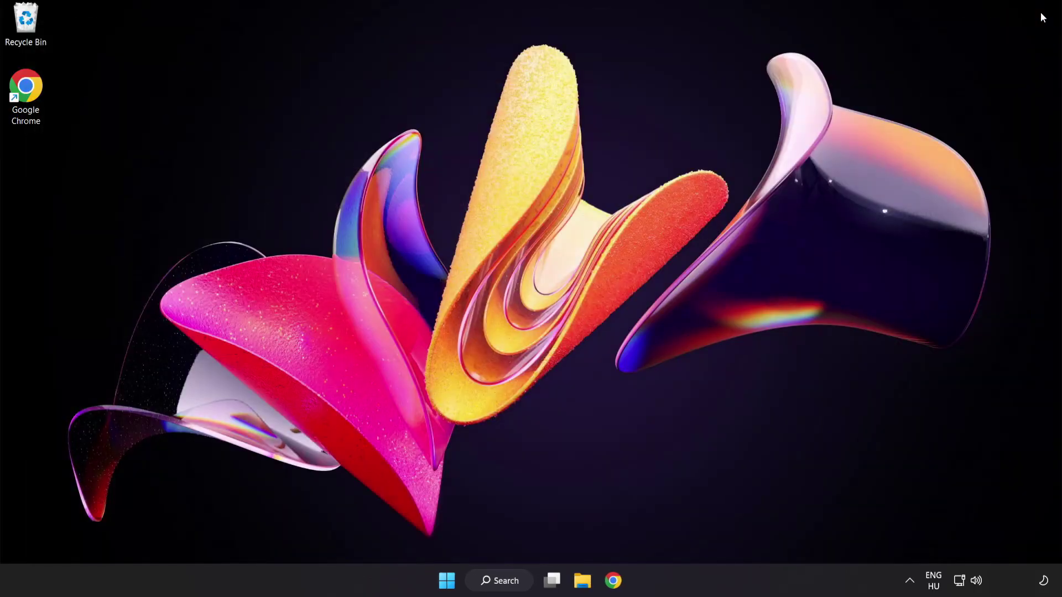
pyautogui.click(447, 582)
pyautogui.click(707, 535)
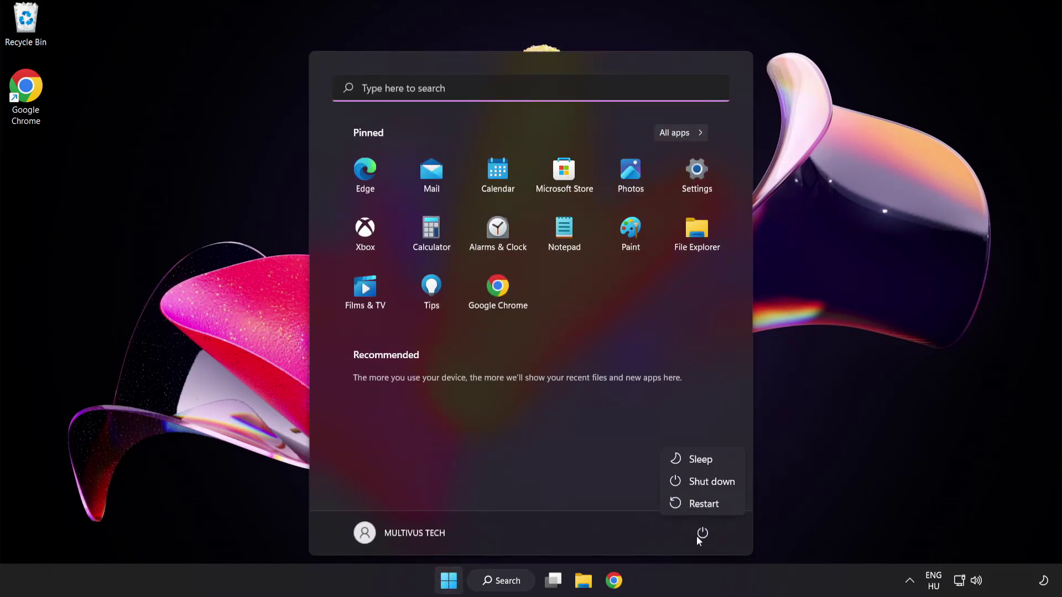